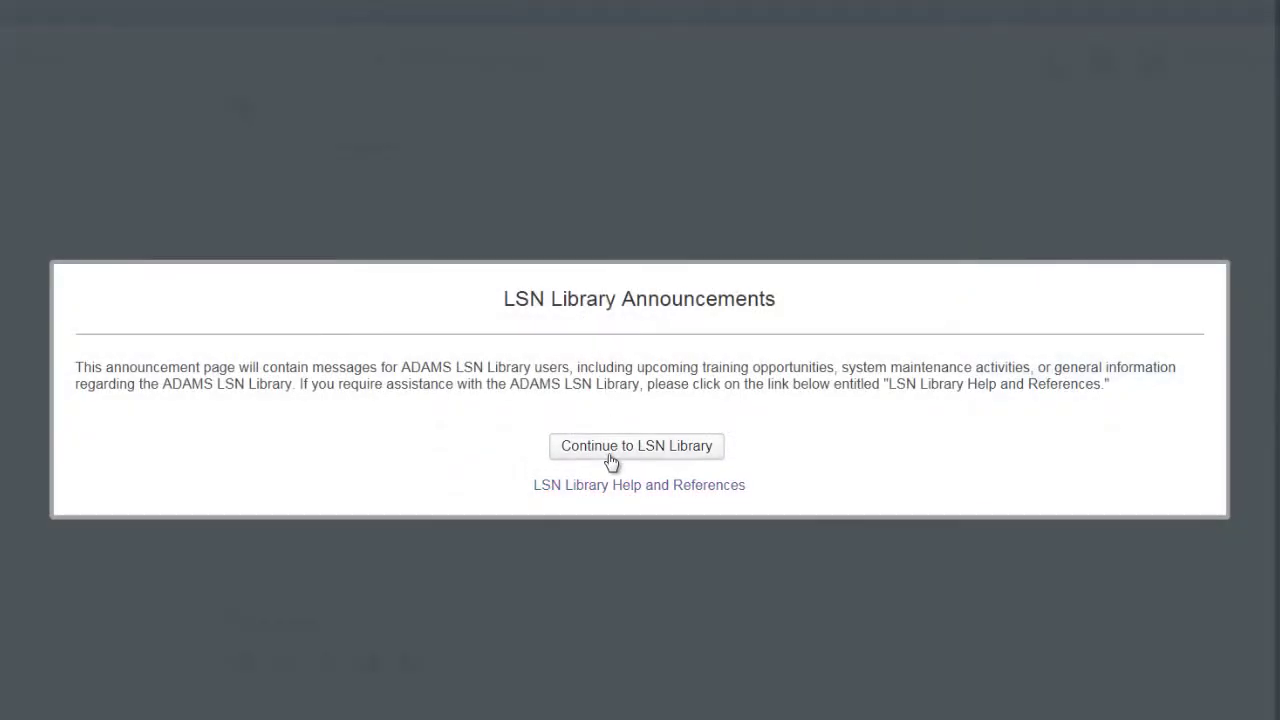
Dismiss the LSN Library Announcements notice to reach the empty ADAMS Public LSN Search page.
click(611, 458)
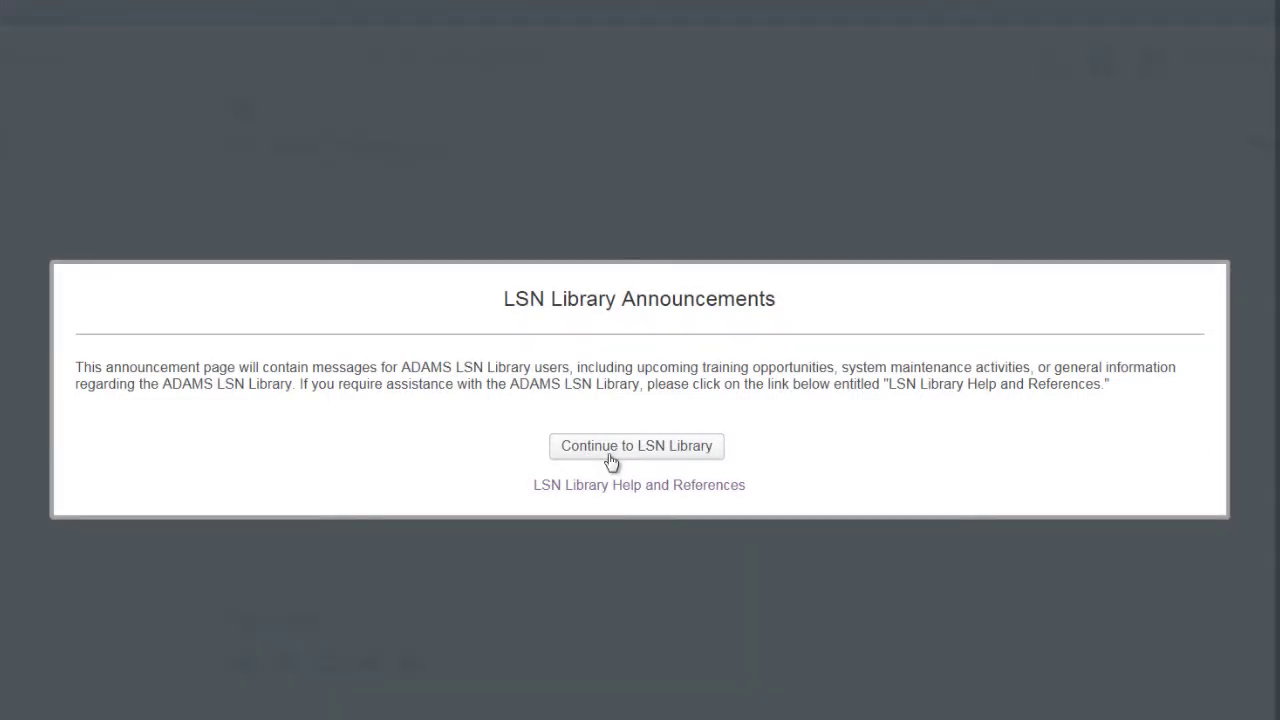
click(611, 461)
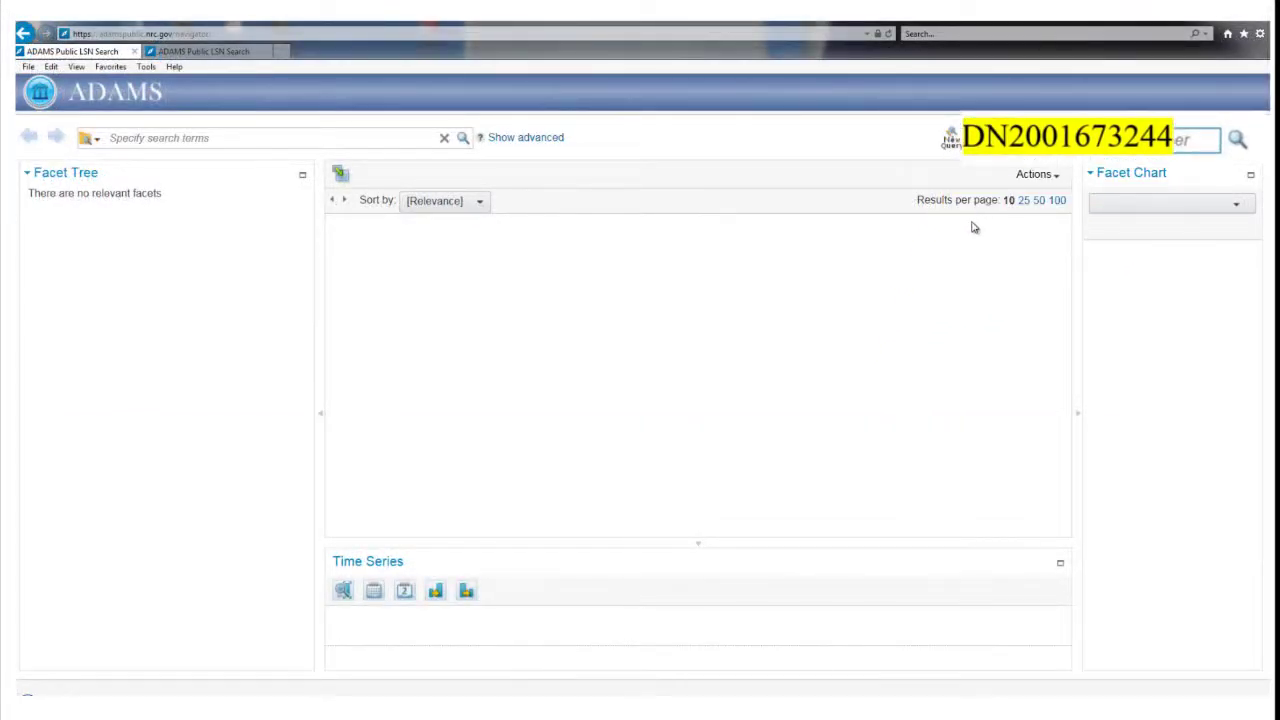
Look up the citation's accession number in the 'Enter LSN Accession Number' box to find the desert tortoise relocation report.
text(DN2001673211)
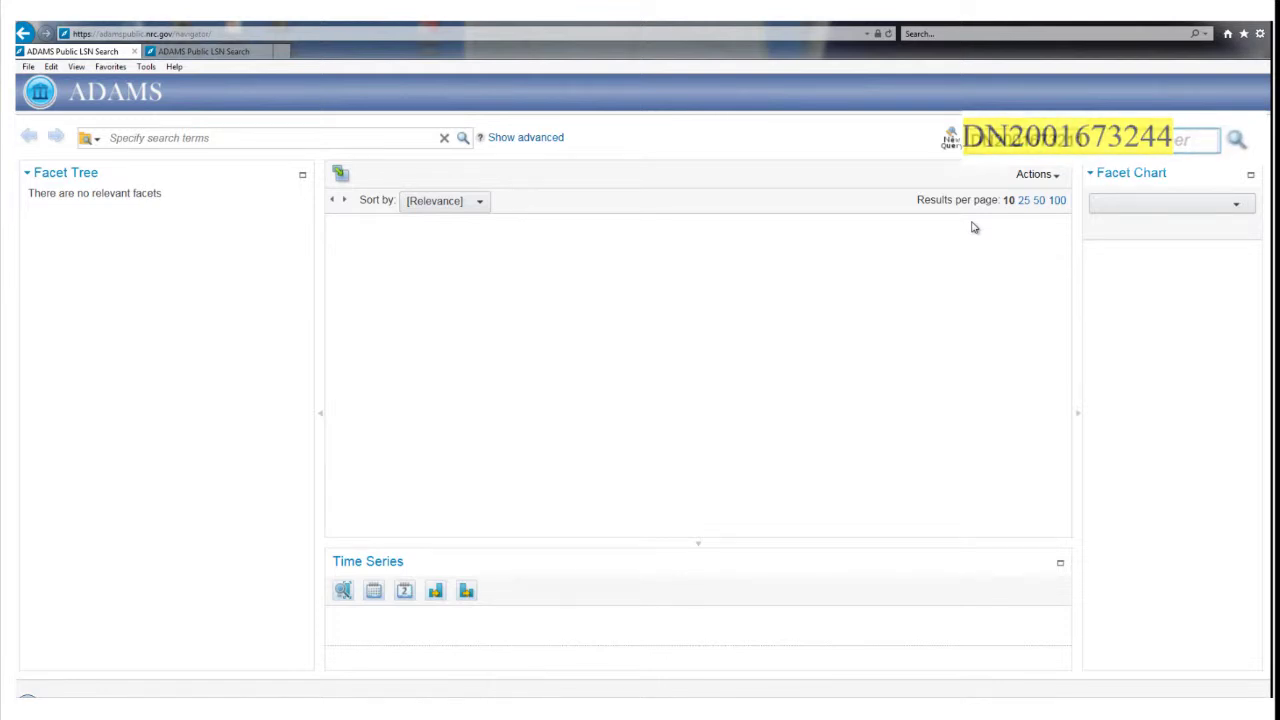
key(Return)
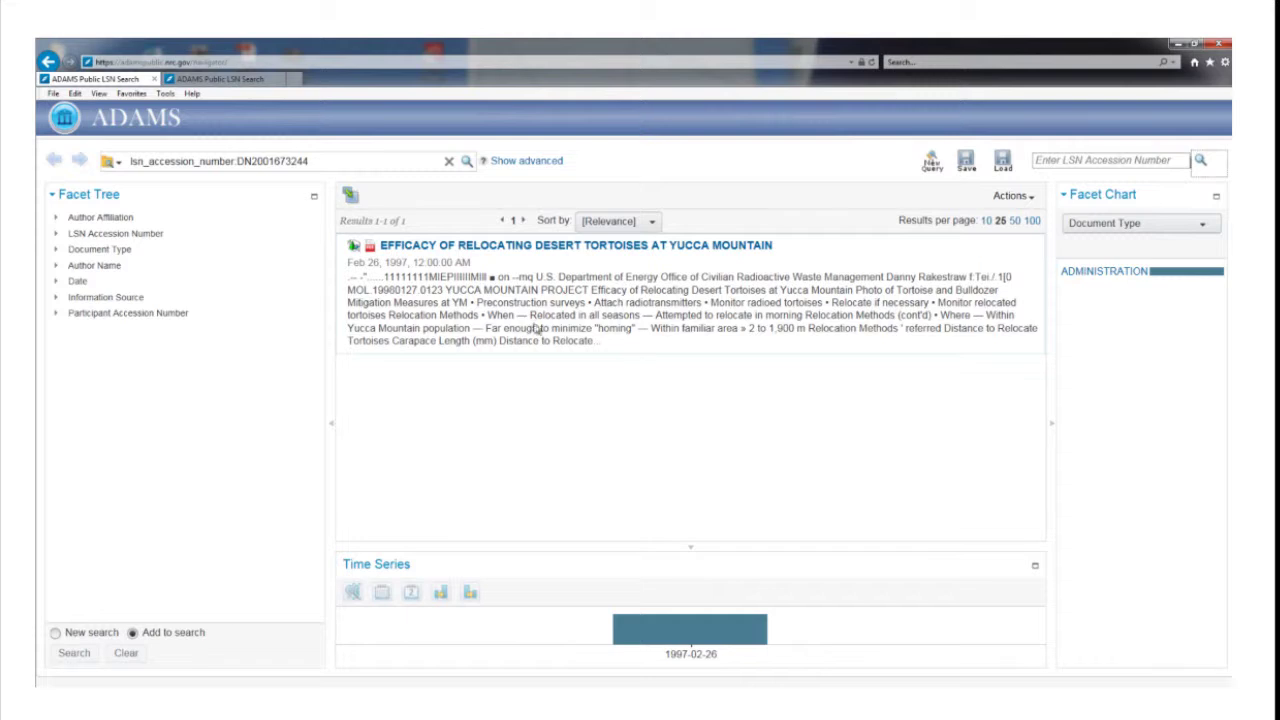
Open the Feb 26, 1997 'Efficacy of Relocating Desert Tortoises at Yucca Mountain' document as a PDF.
click(421, 248)
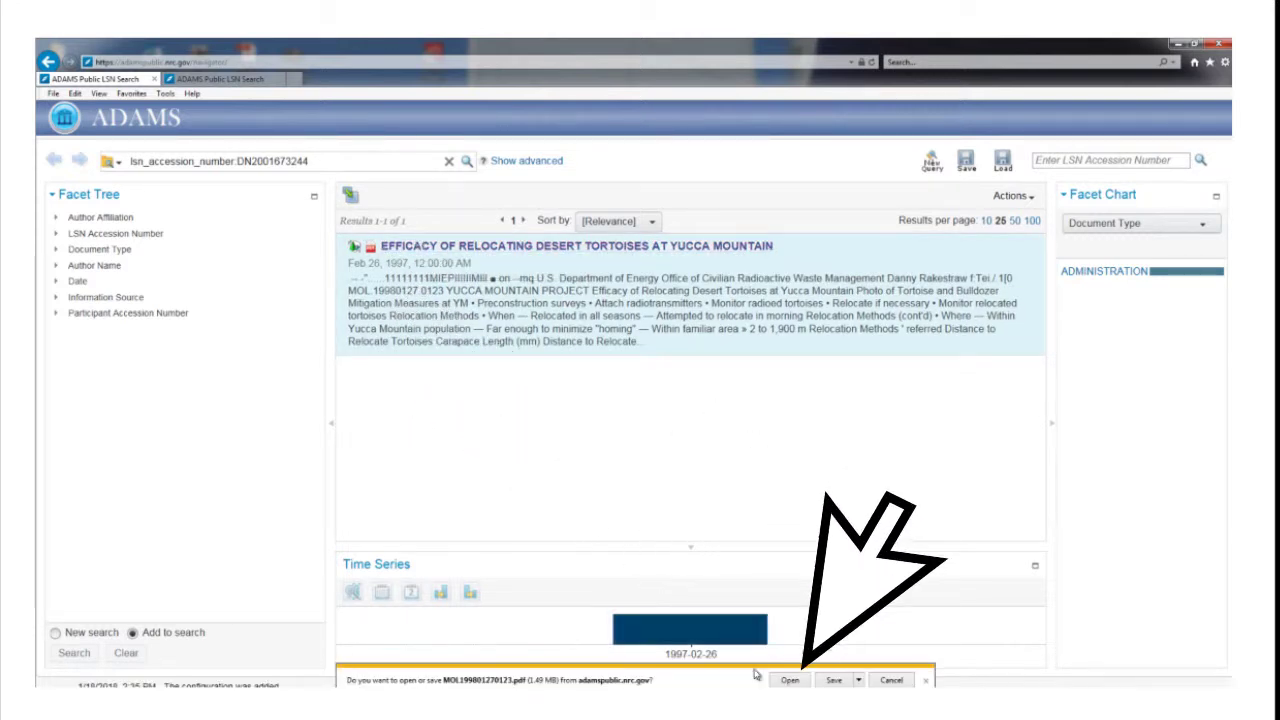
click(789, 681)
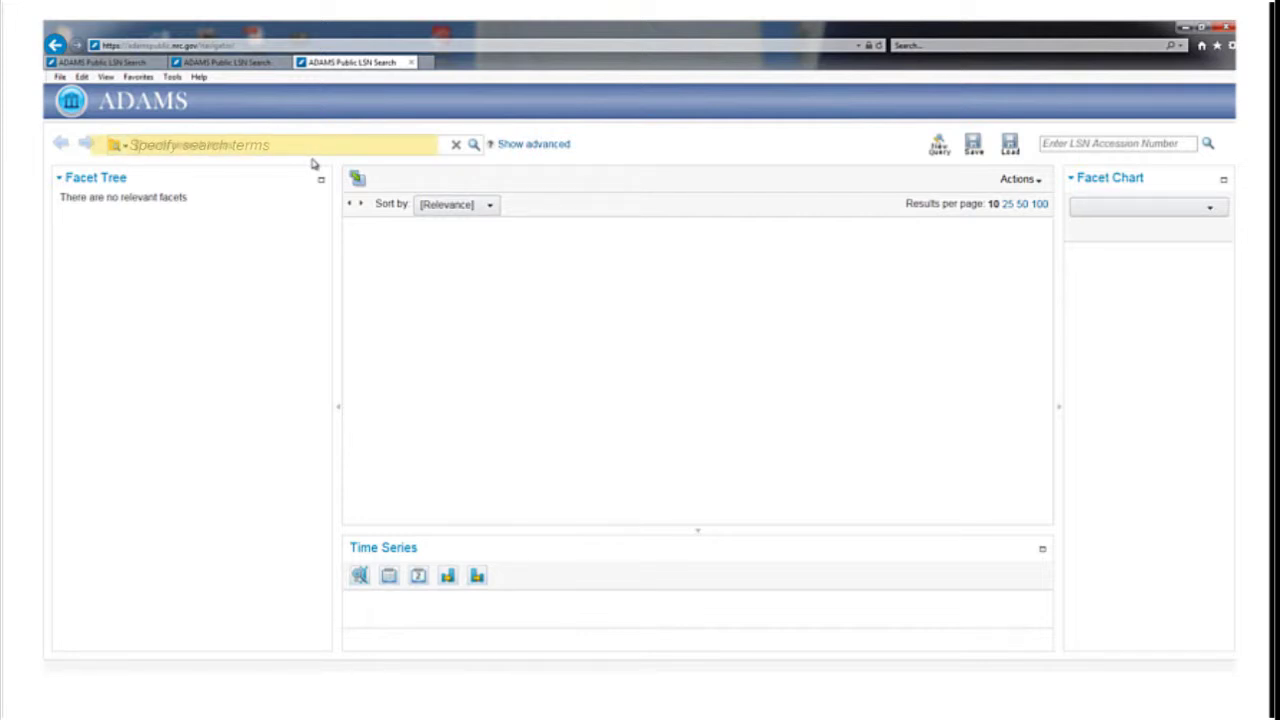
Search the keywords Desert Tortoise from the search terms box, getting 11,342 results.
text(D)
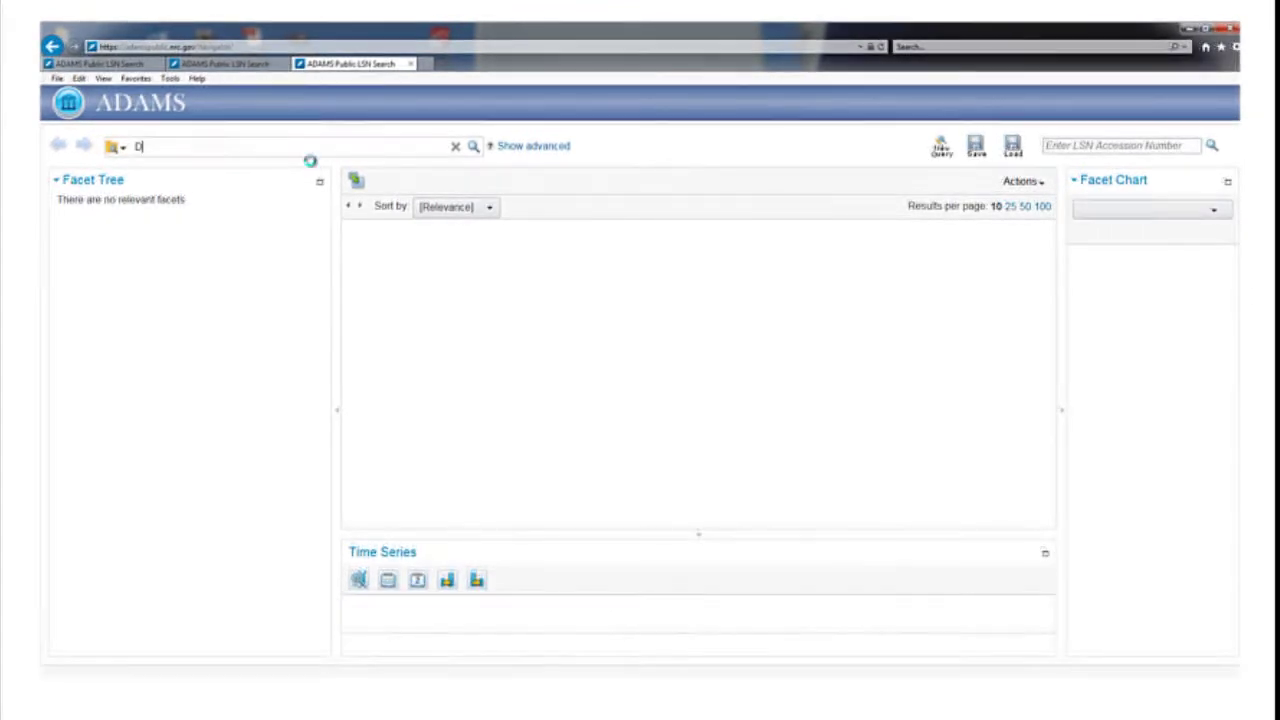
text(ese)
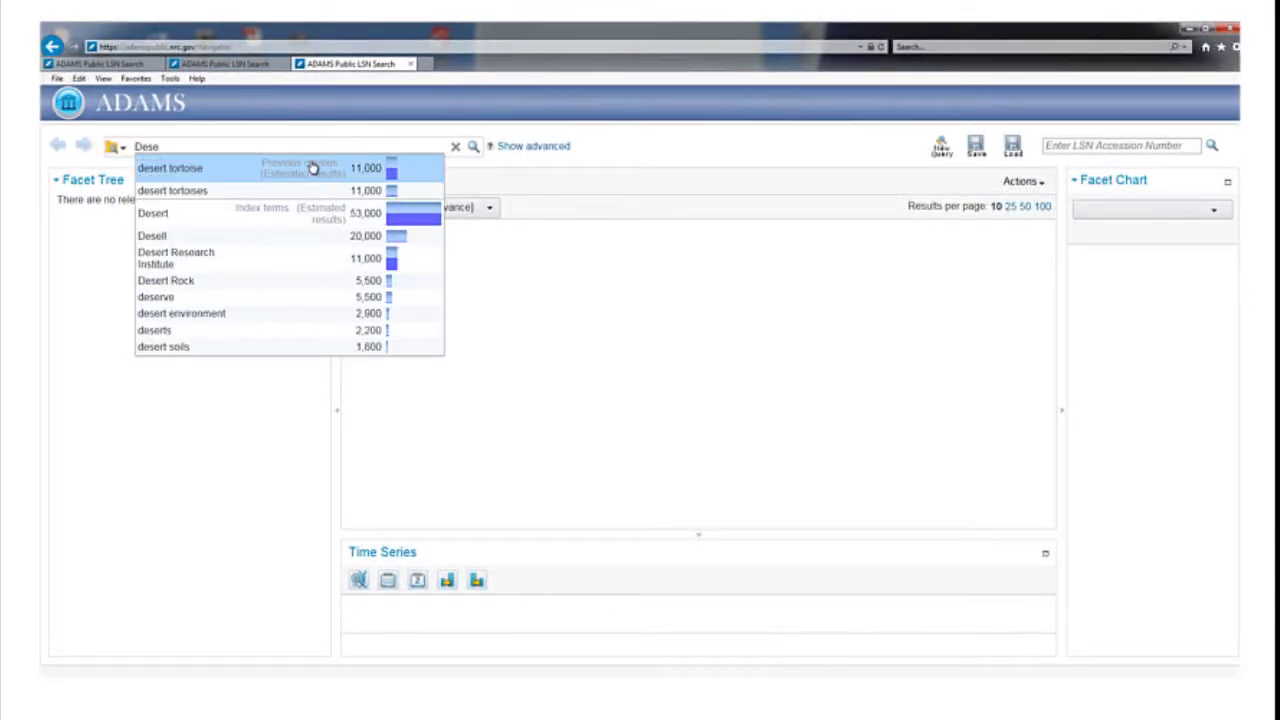
text(r)
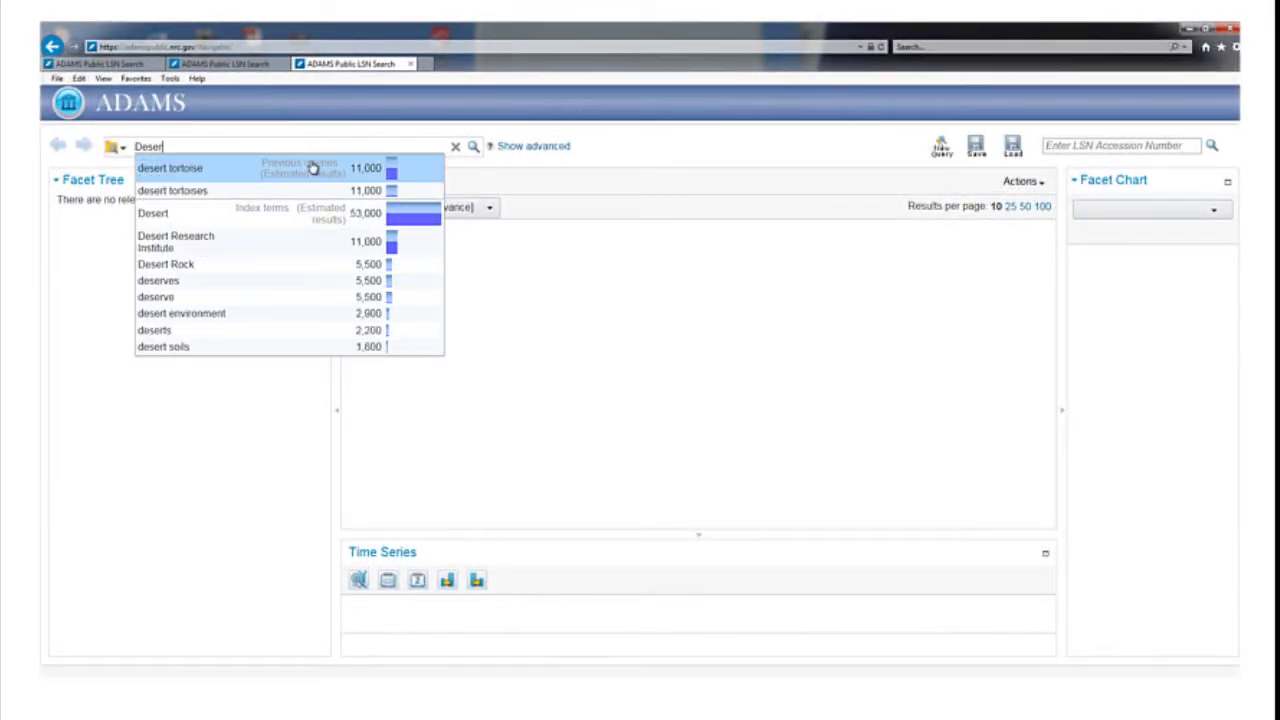
text(t)
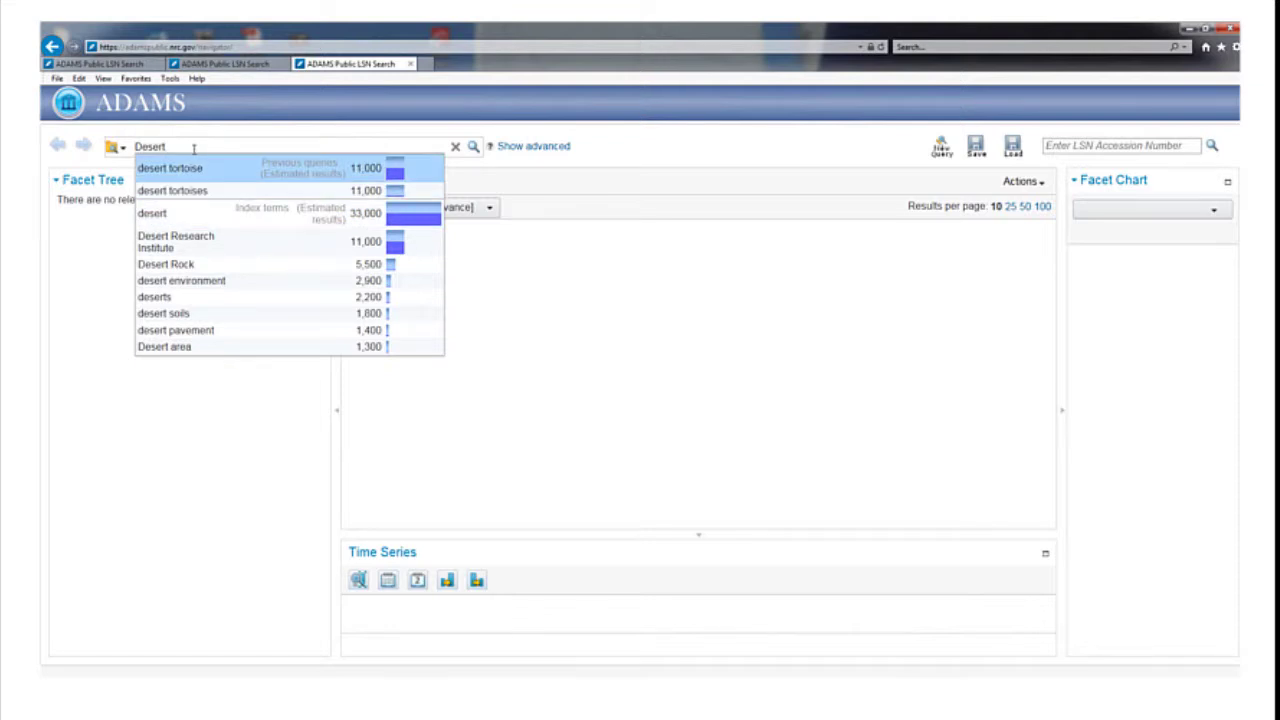
text(Tortoise)
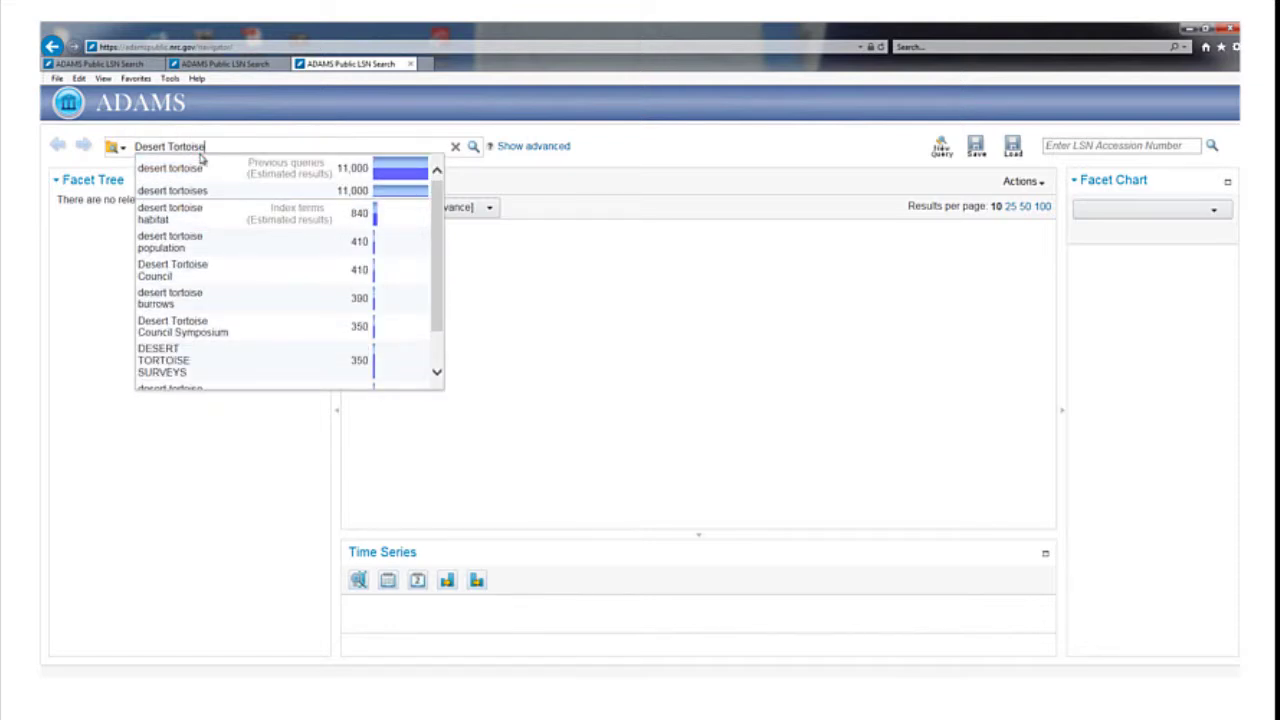
click(473, 146)
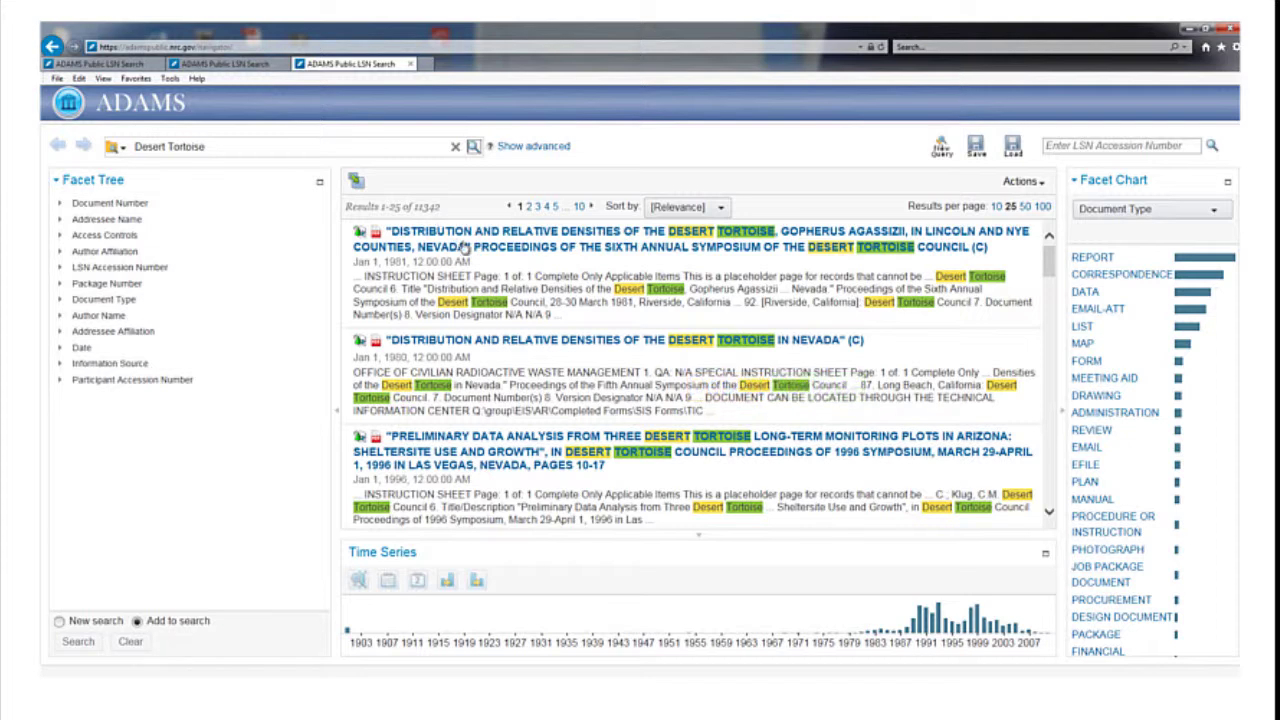
Rerun the keyword query as Desert OR Tortoise.
text(OR)
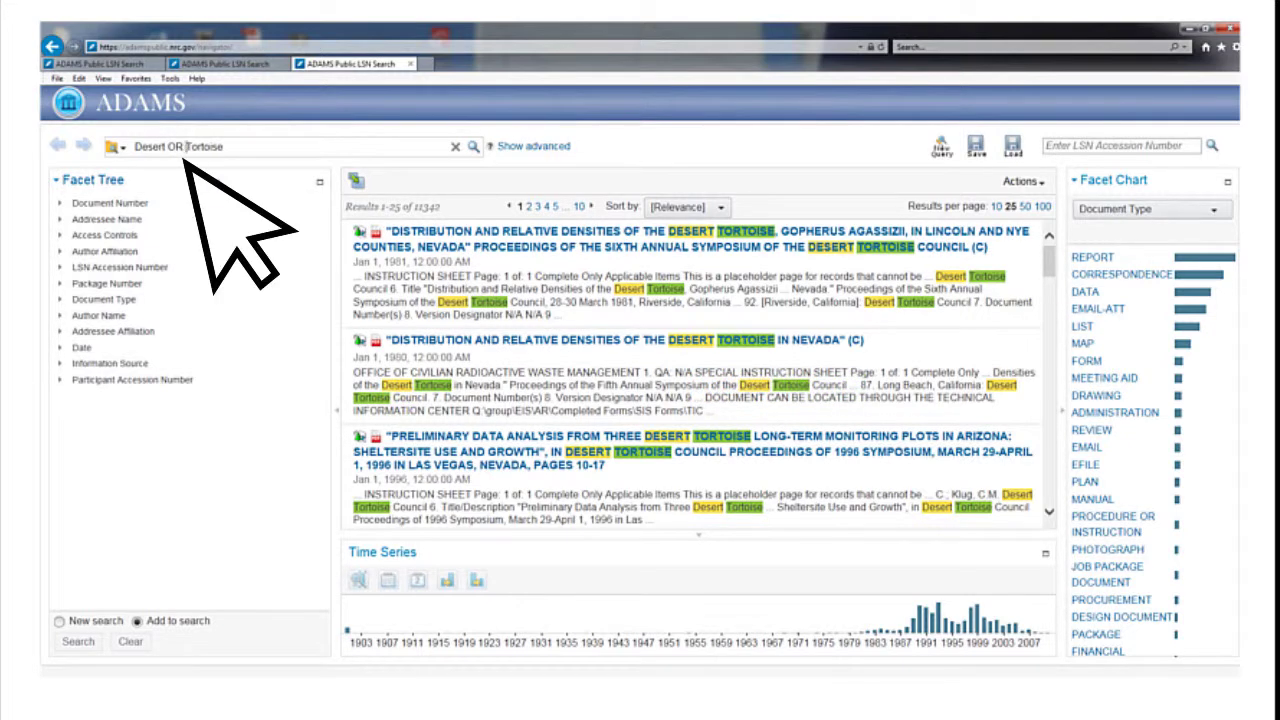
click(474, 148)
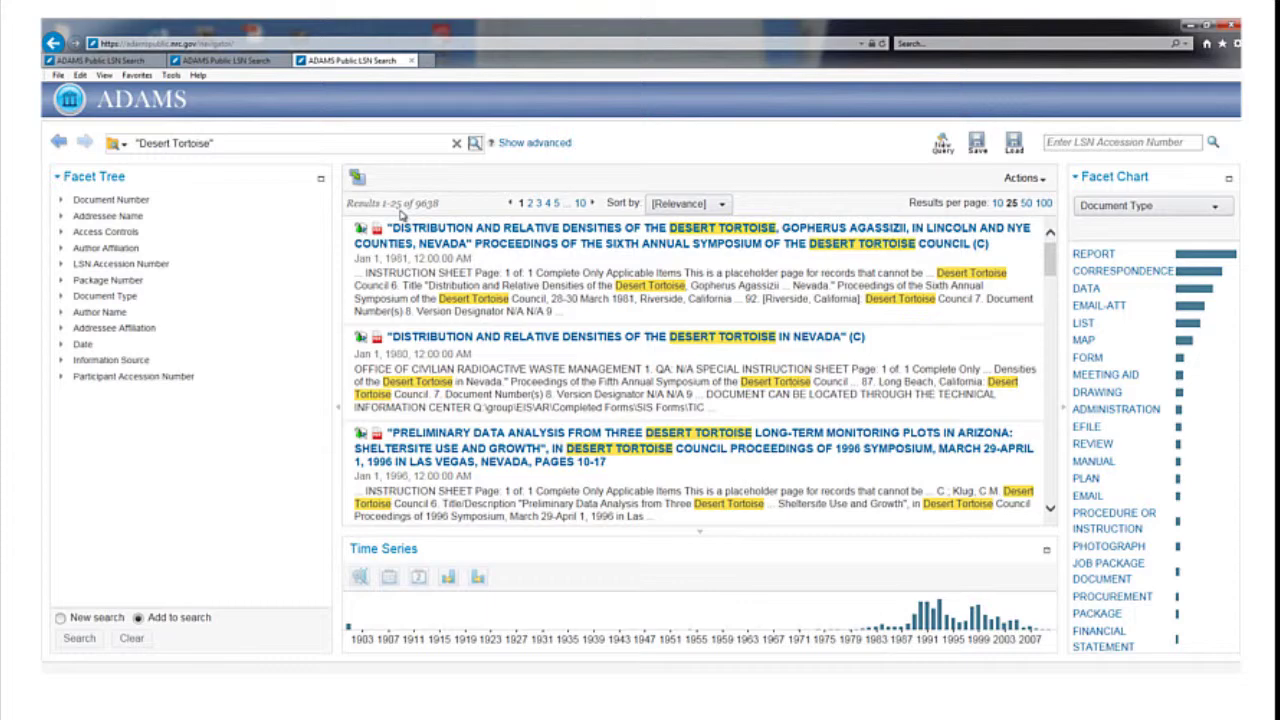
Enter the query Desert Tortoise -nrc to exclude the term nrc.
text(D)
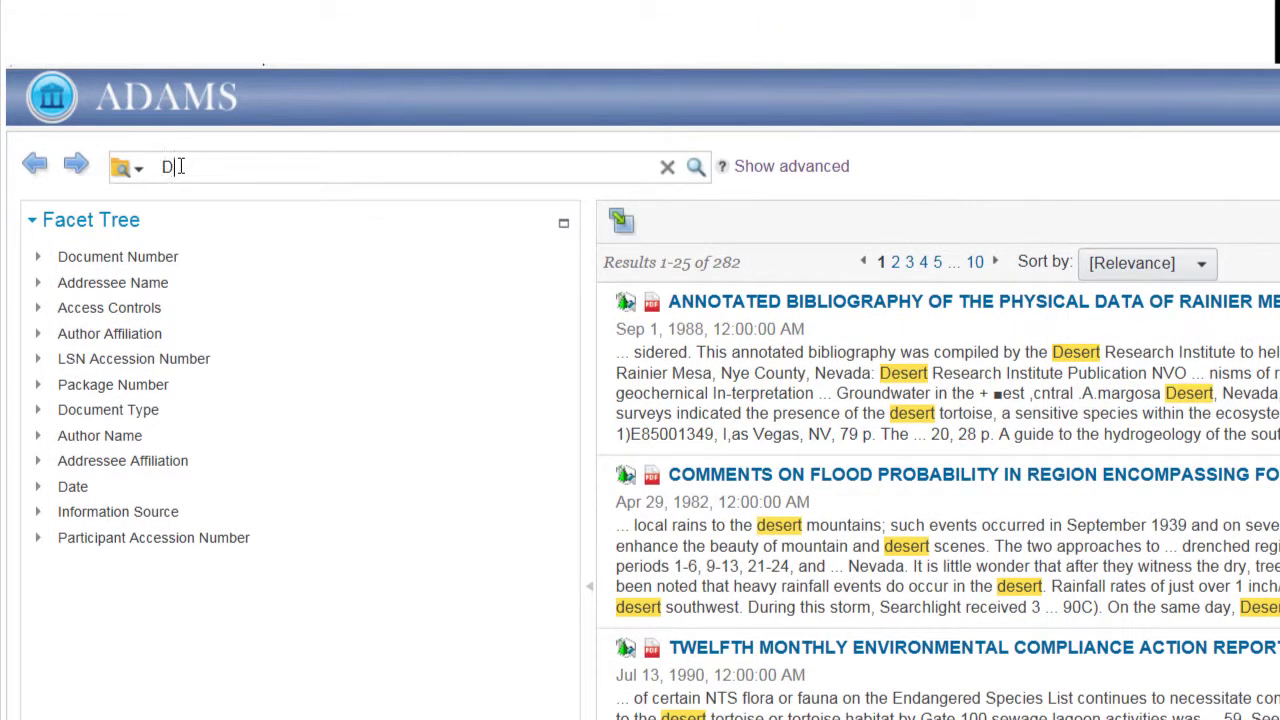
text(esert )
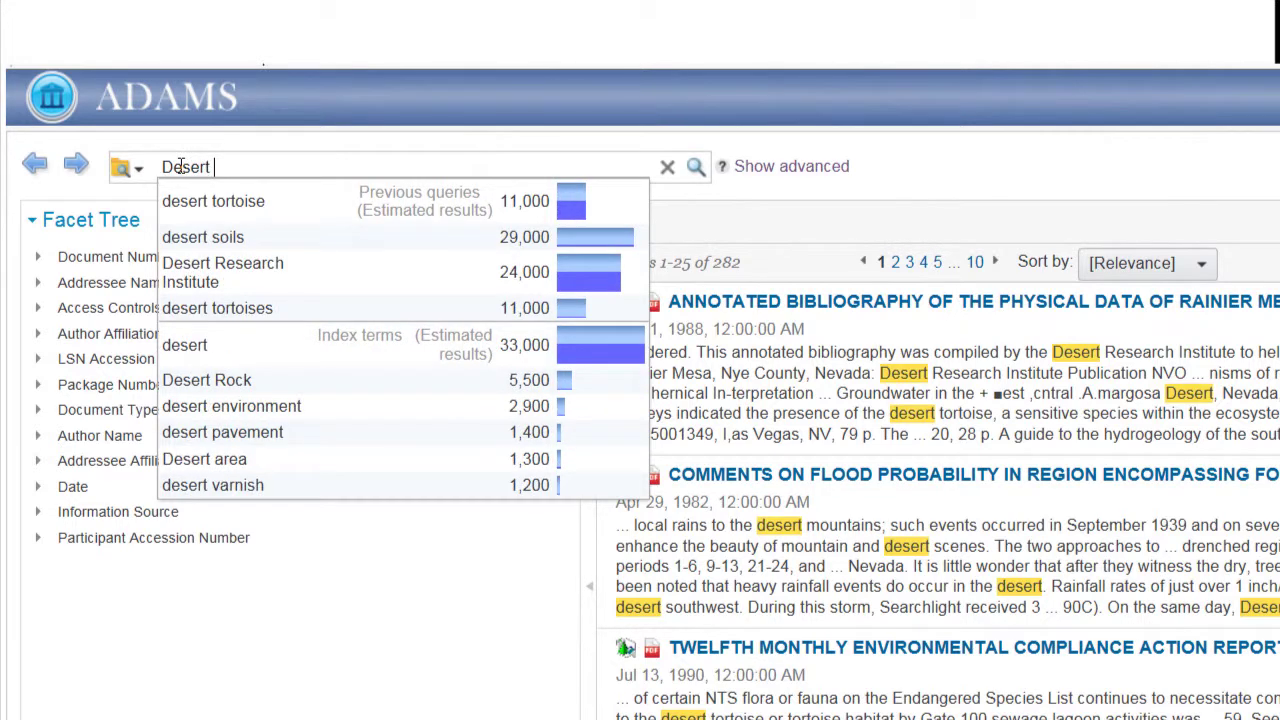
text(Tort)
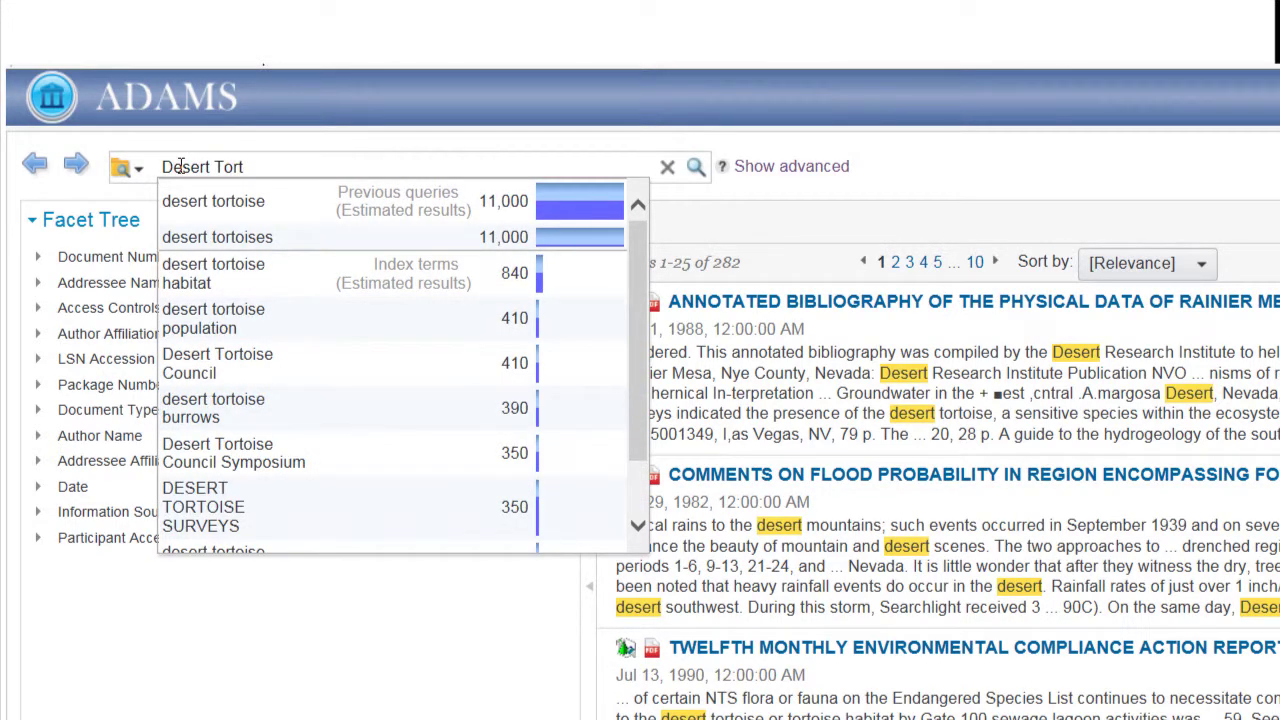
text(oise -)
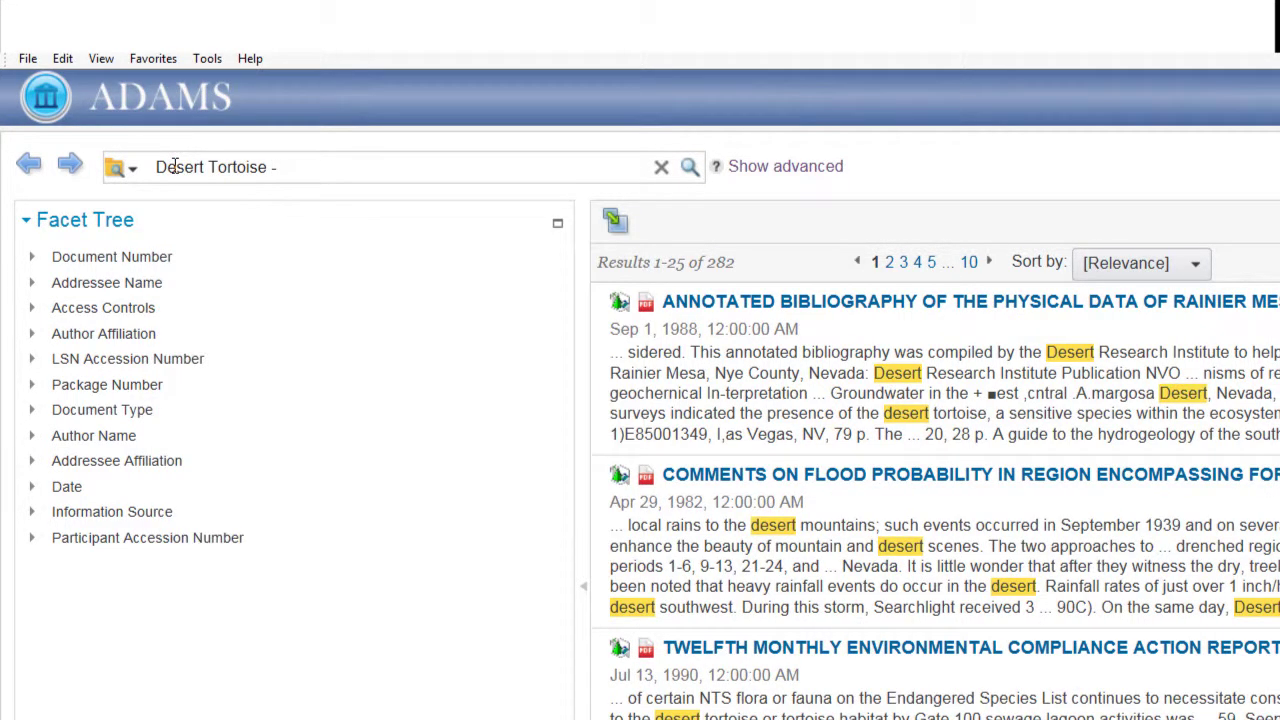
text(nrc.gov/navigator/)
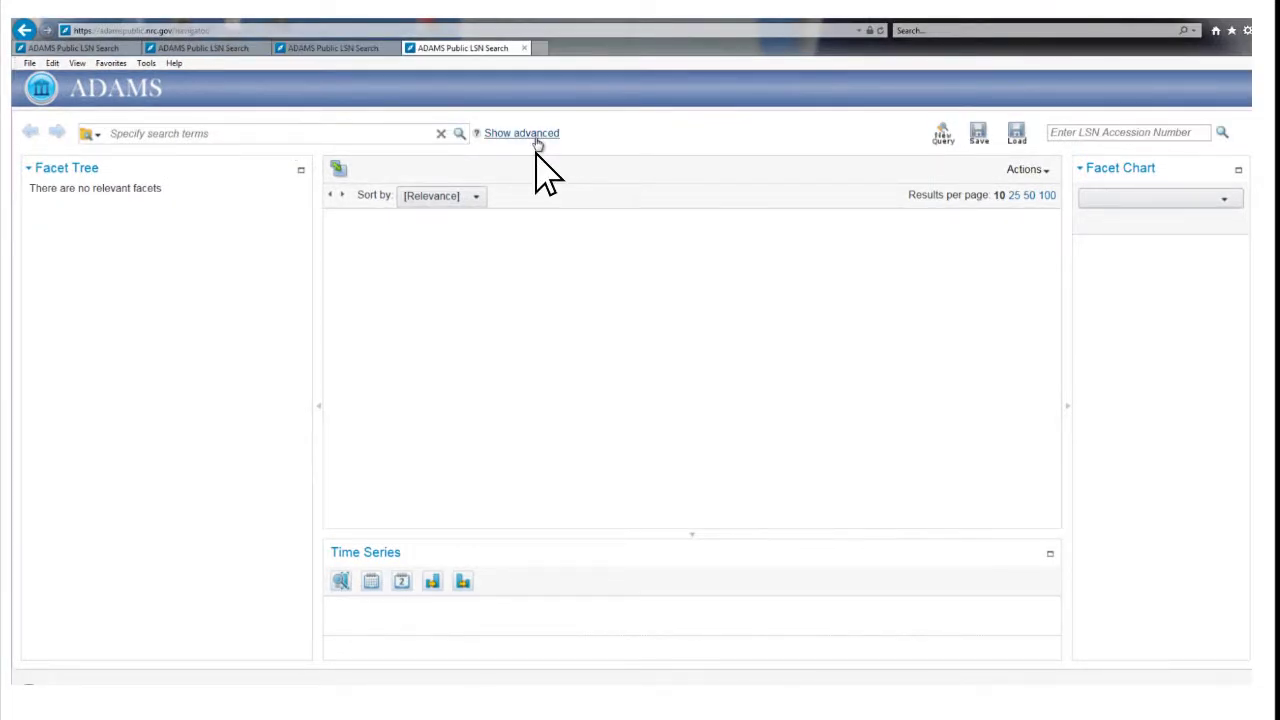
Expand the advanced search fields on the fresh search page.
click(537, 143)
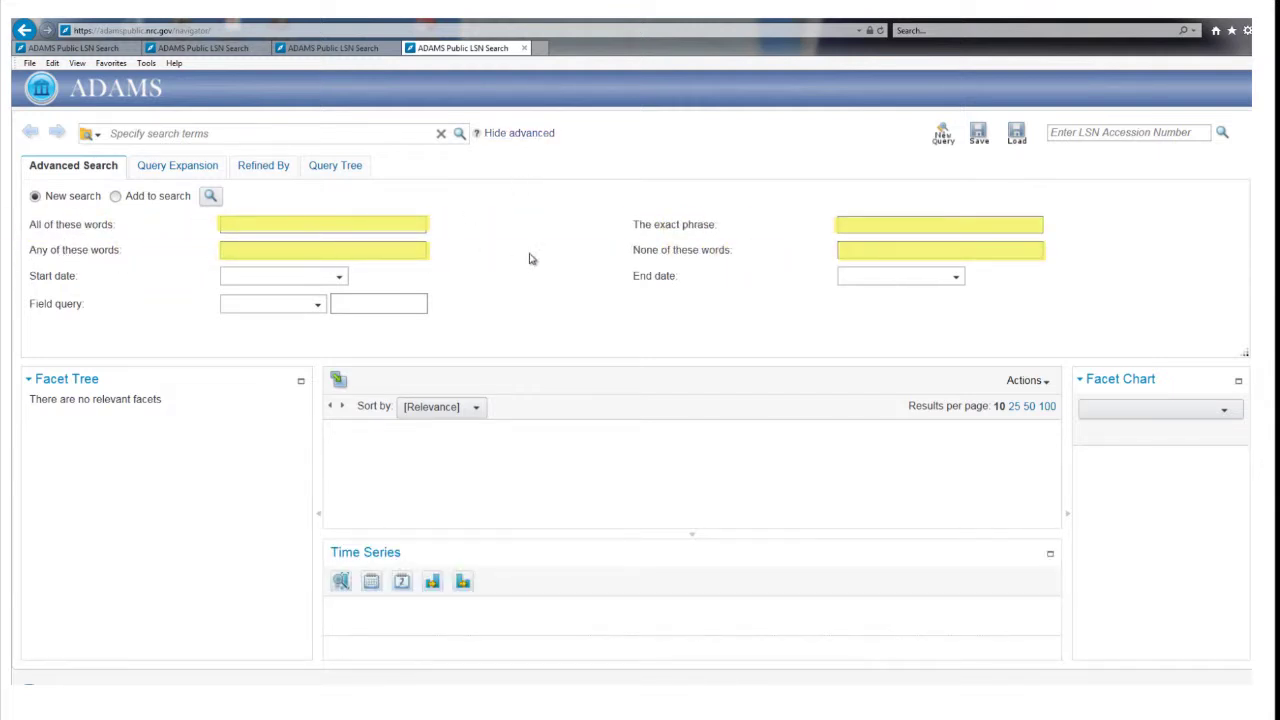
Search Desert Tortoise under 'All of these words', returning 11,342 results.
text(Desert)
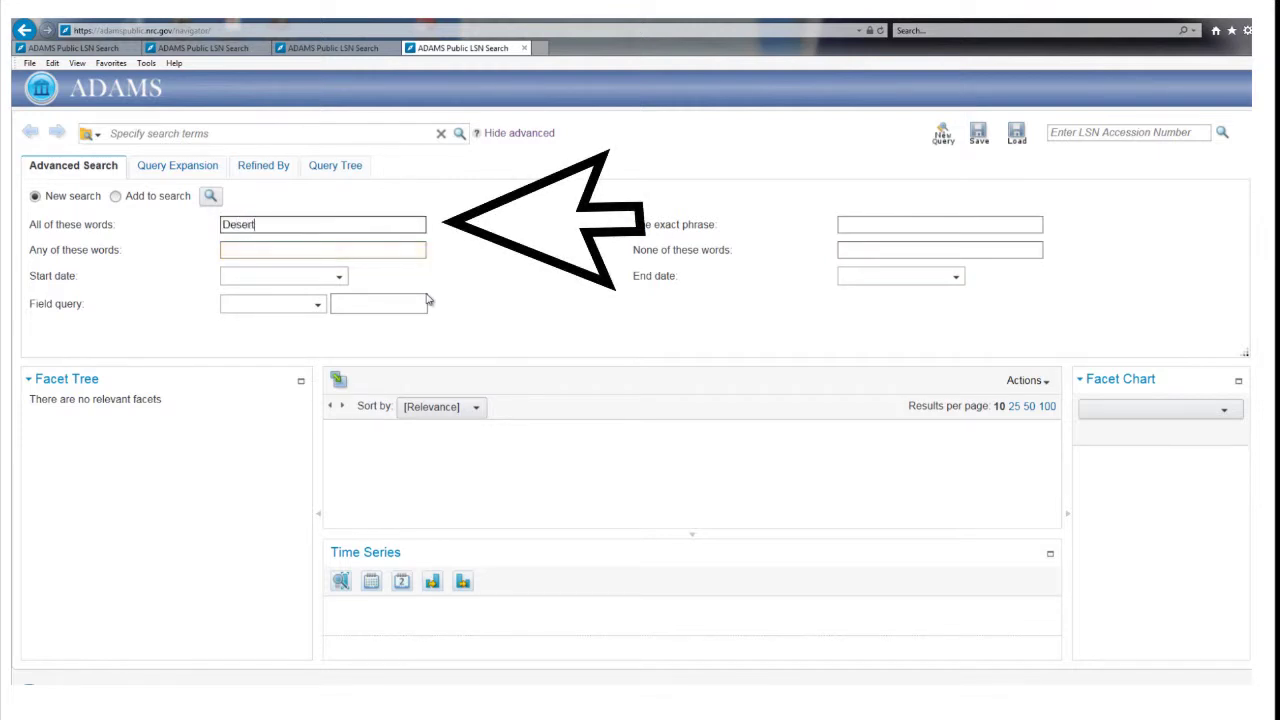
text( Tortoise)
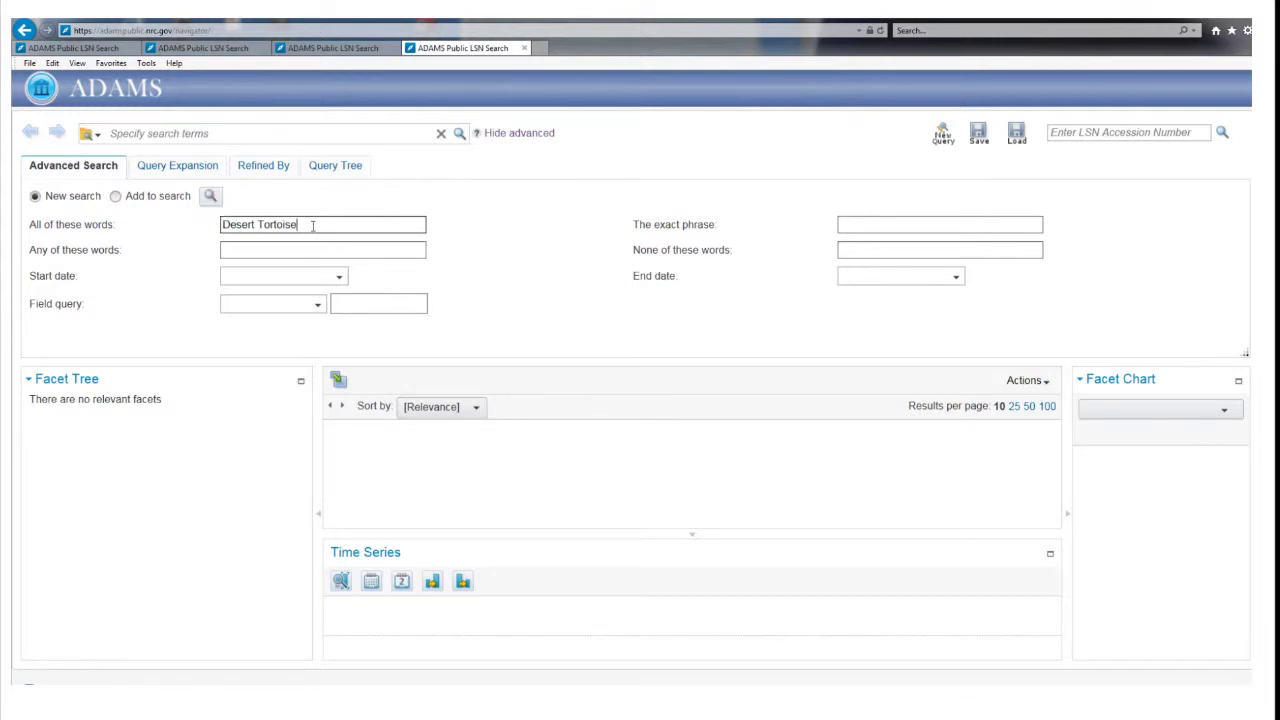
key(Return)
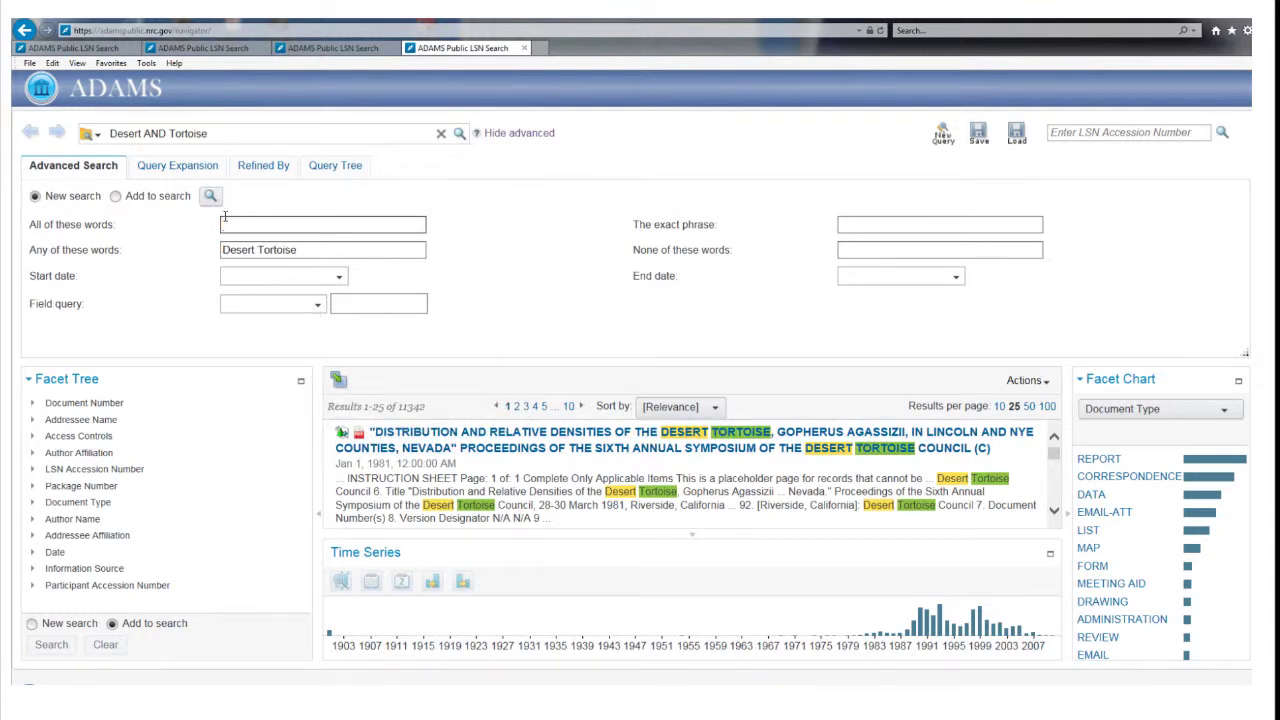
Run the exact-phrase Desert Tortoise search (9,638 results), then clear the form and re-enter Desert Tortoise as all-words.
click(209, 195)
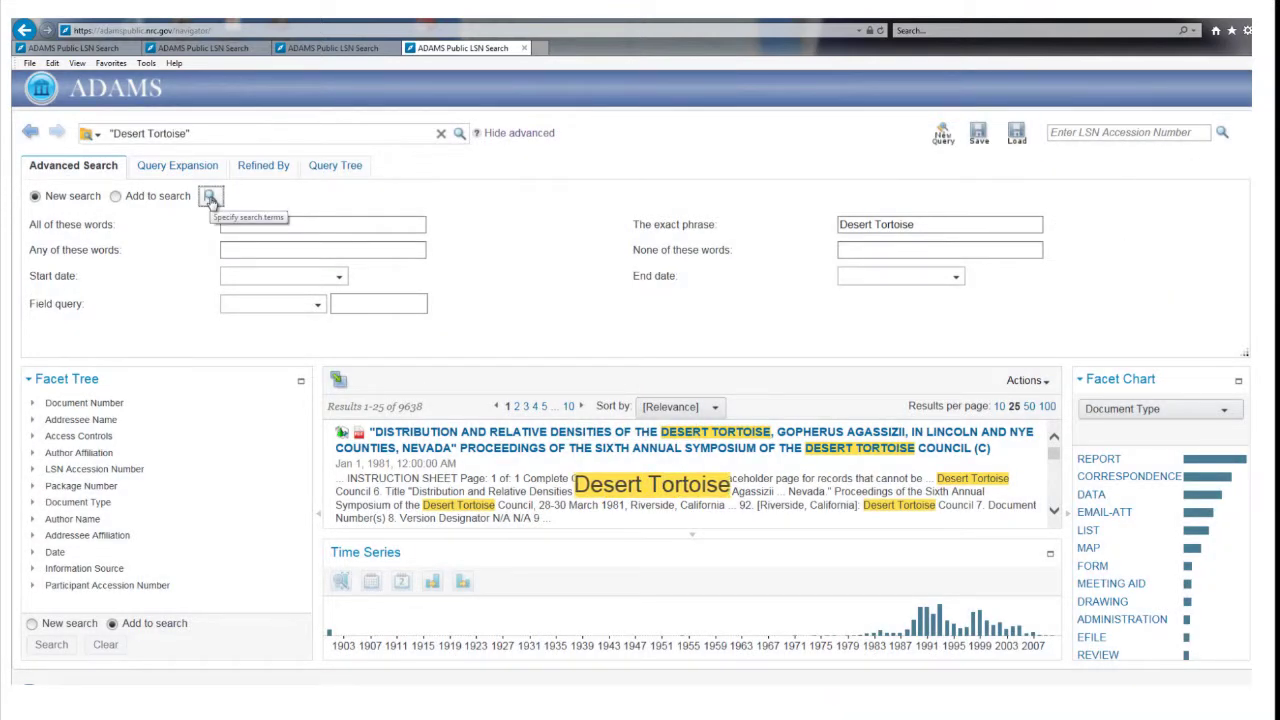
click(233, 224)
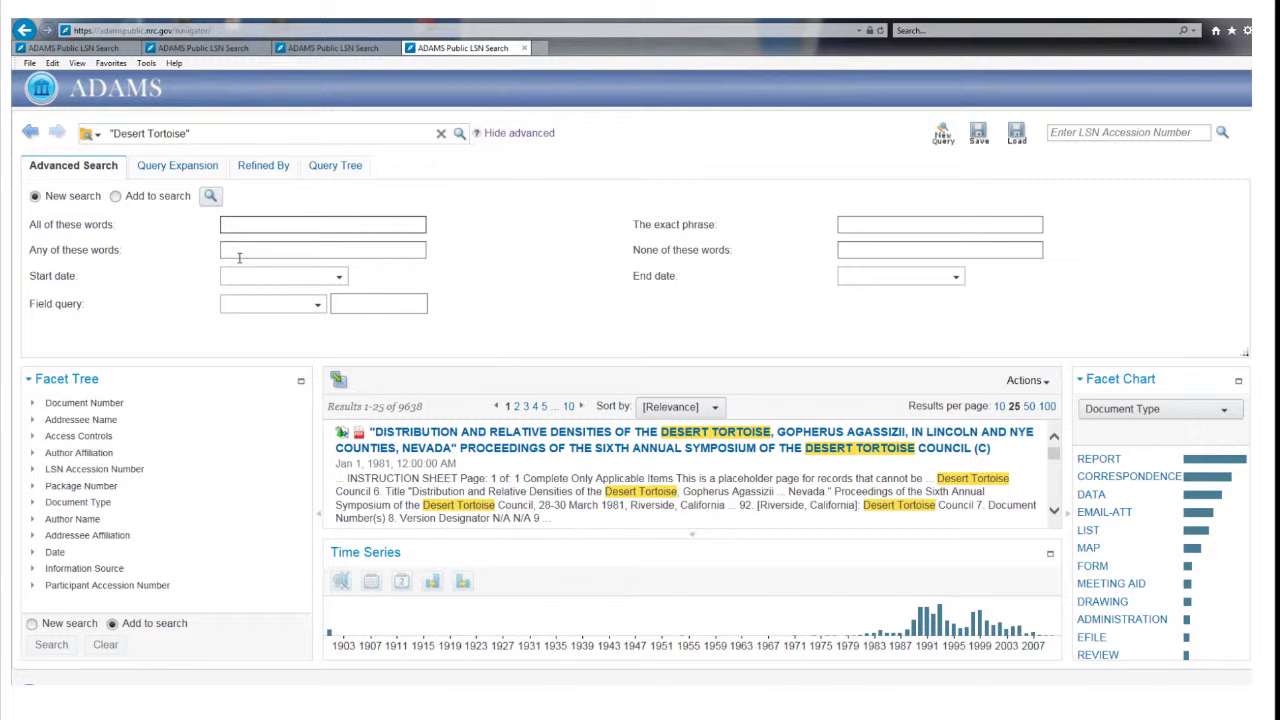
text(Desert Tor)
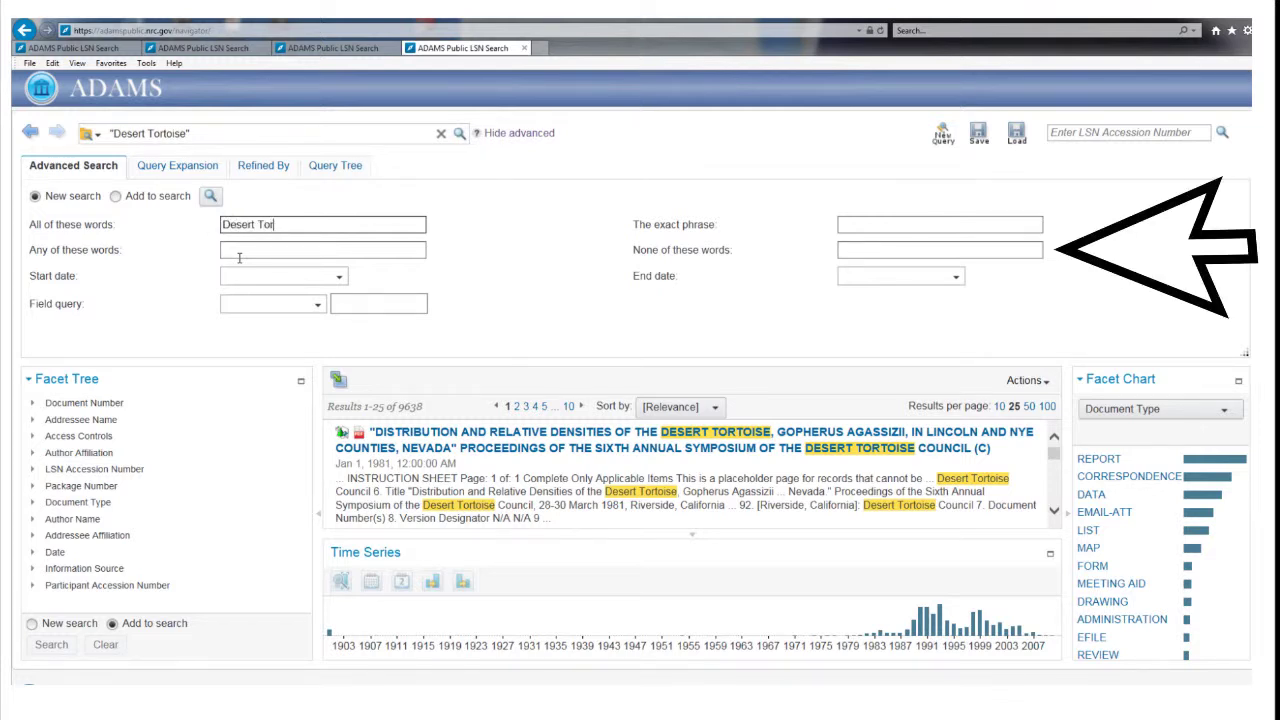
text(toise)
Add nrc under 'None of these words' and rerun, narrowing results to 7,981.
click(853, 250)
text(nrc)
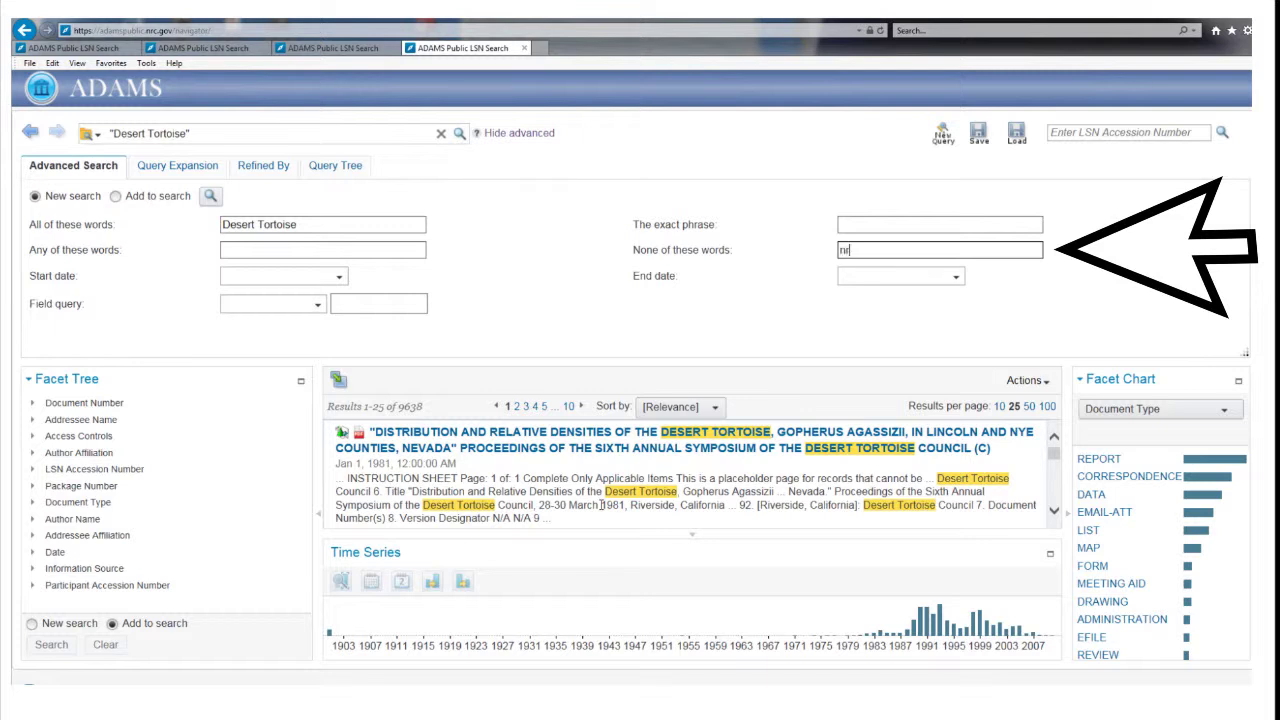
click(208, 198)
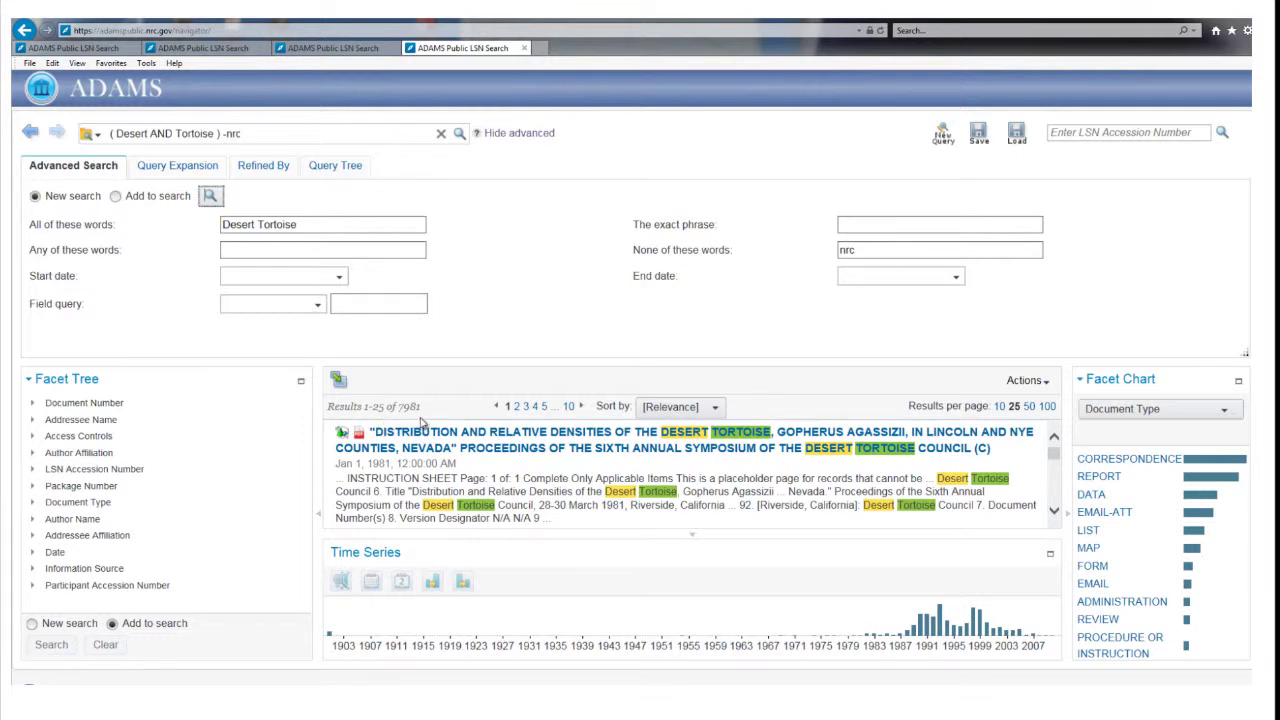
Enter 01/01/1997 as the start date and 06/30/1997 as the end date, confirming both on the calendars.
click(293, 275)
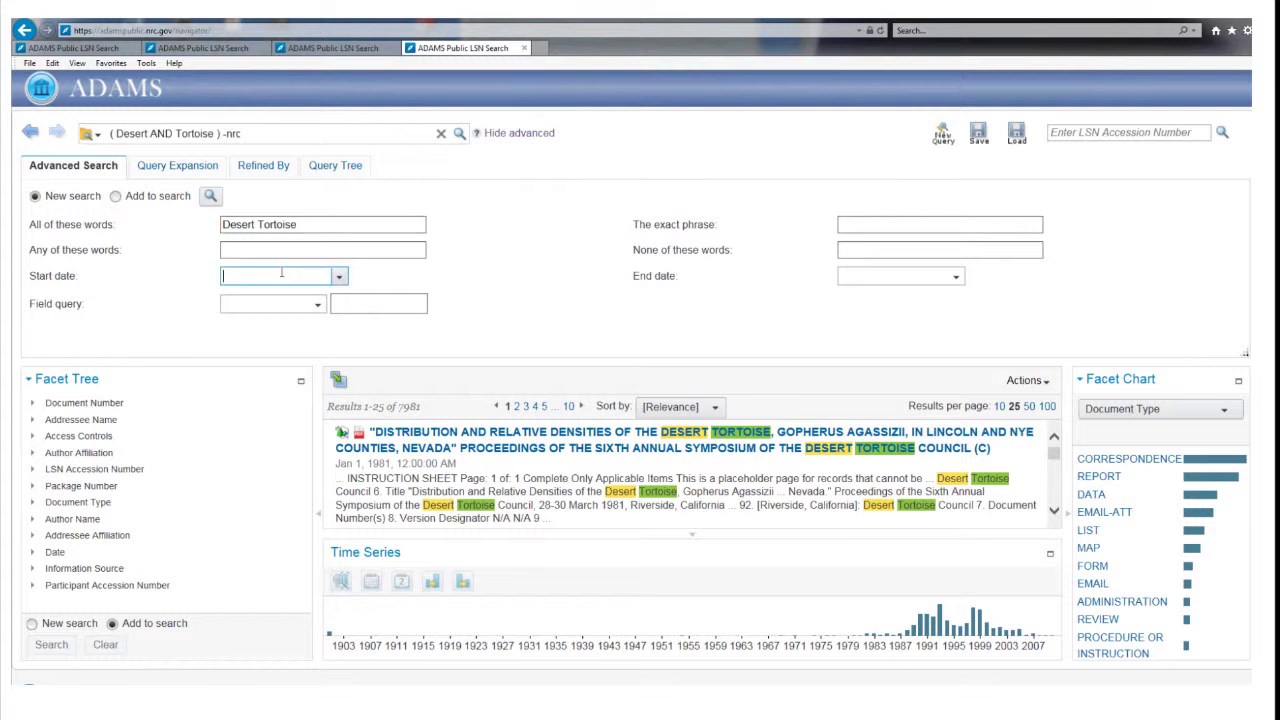
text(01/01/1997)
click(860, 280)
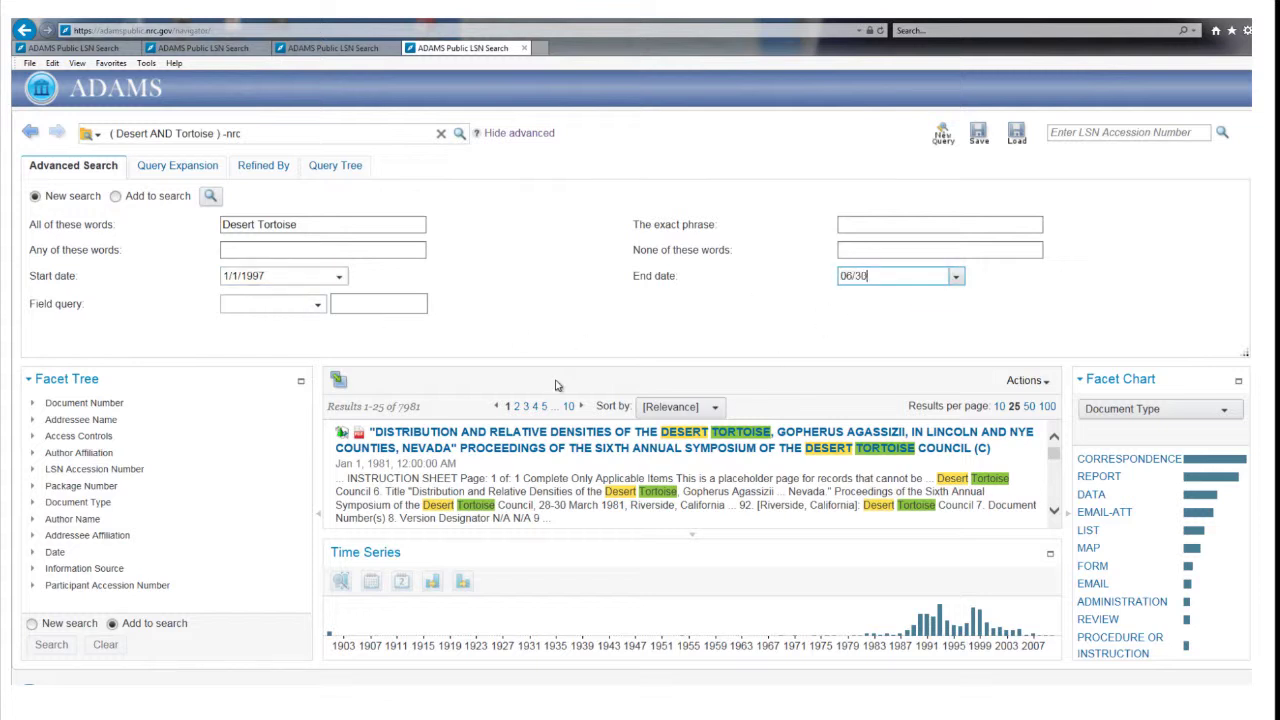
text(06/30/1997)
click(339, 276)
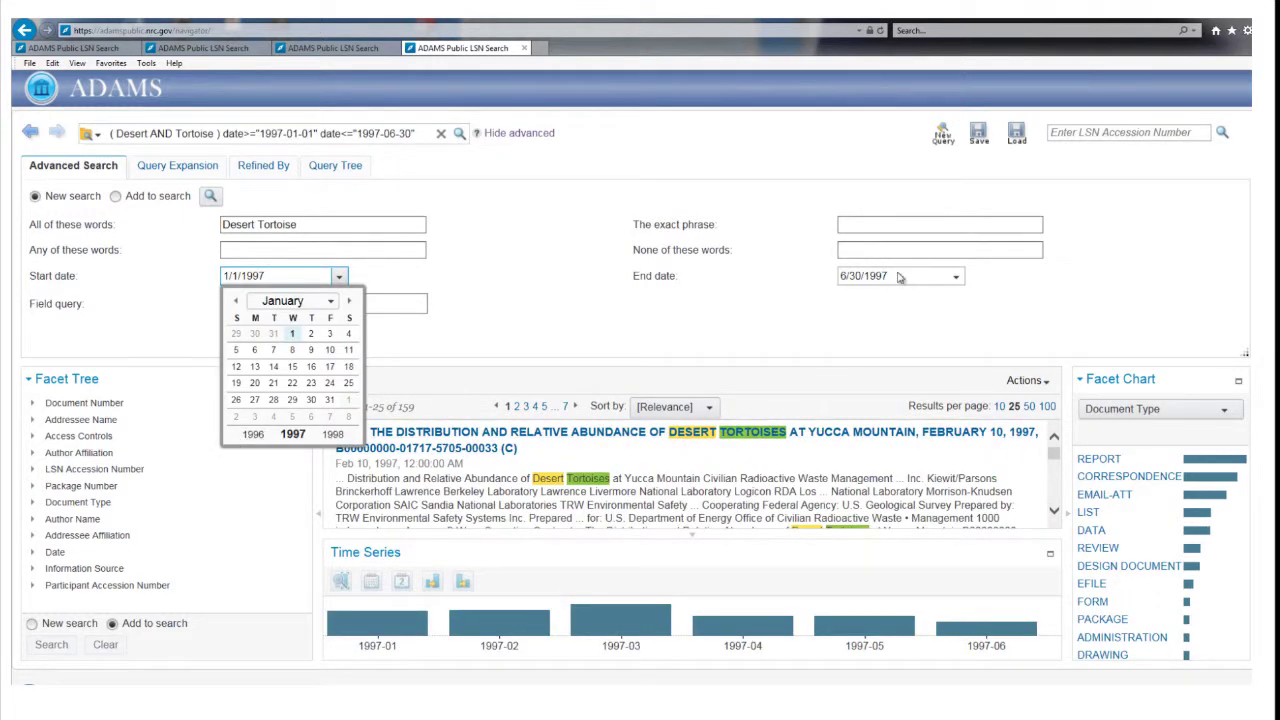
click(956, 280)
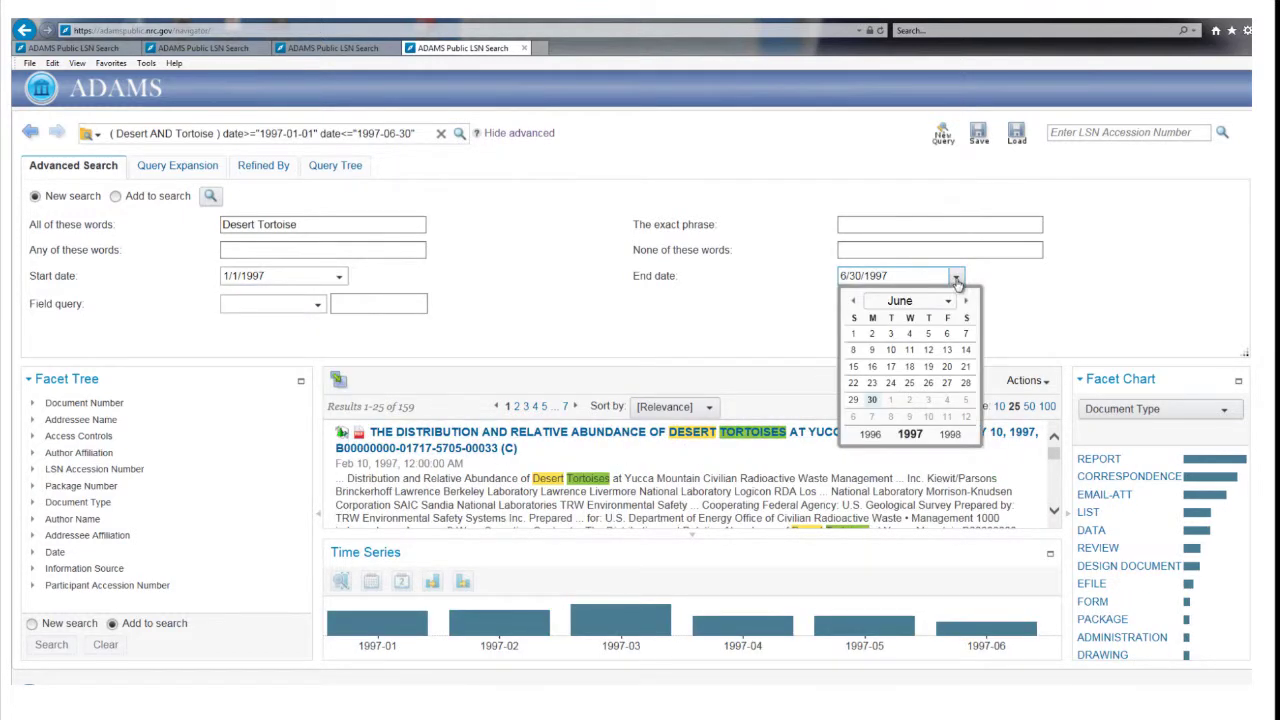
click(752, 323)
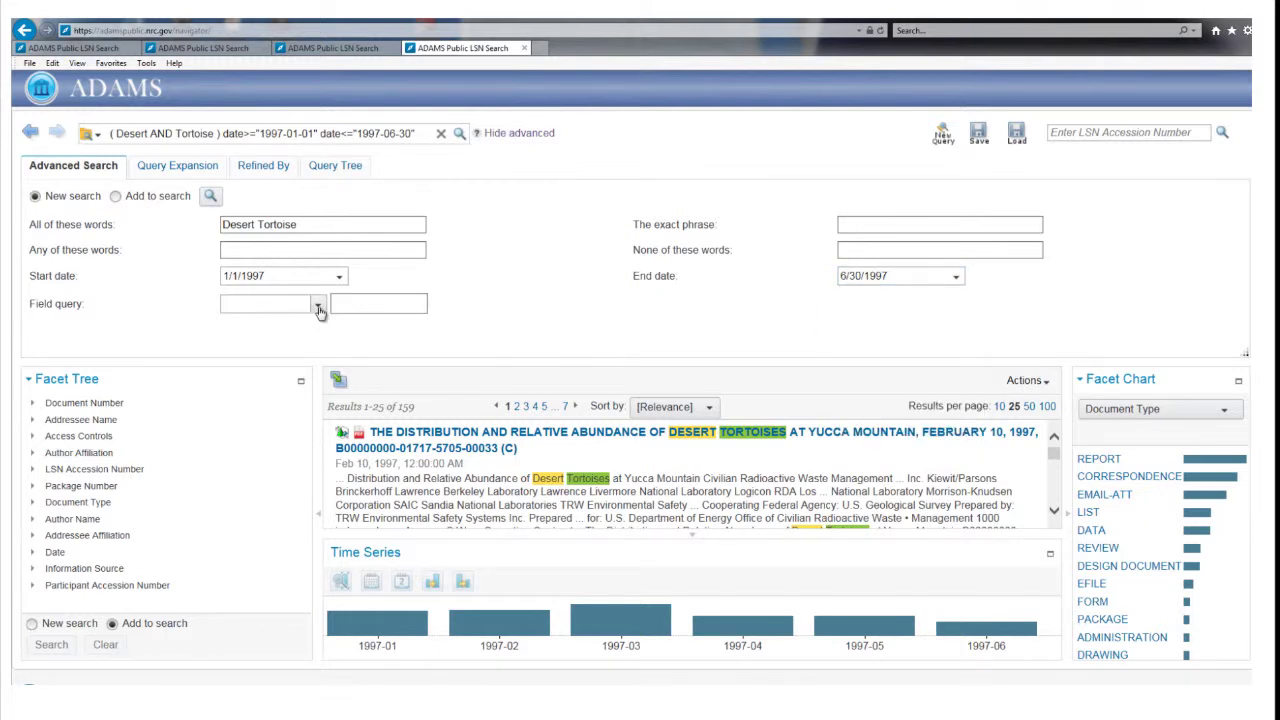
Add an author_name field query with the author's surname and rerun the search to get 9 results.
click(317, 308)
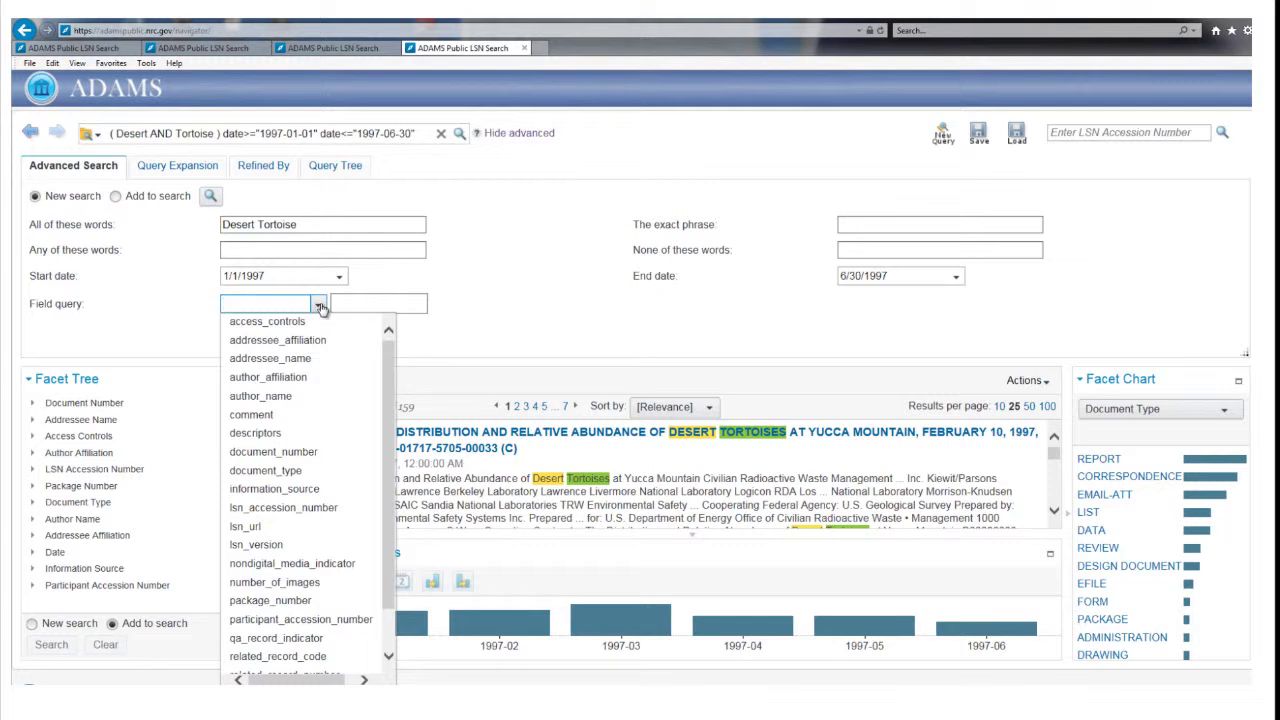
click(325, 399)
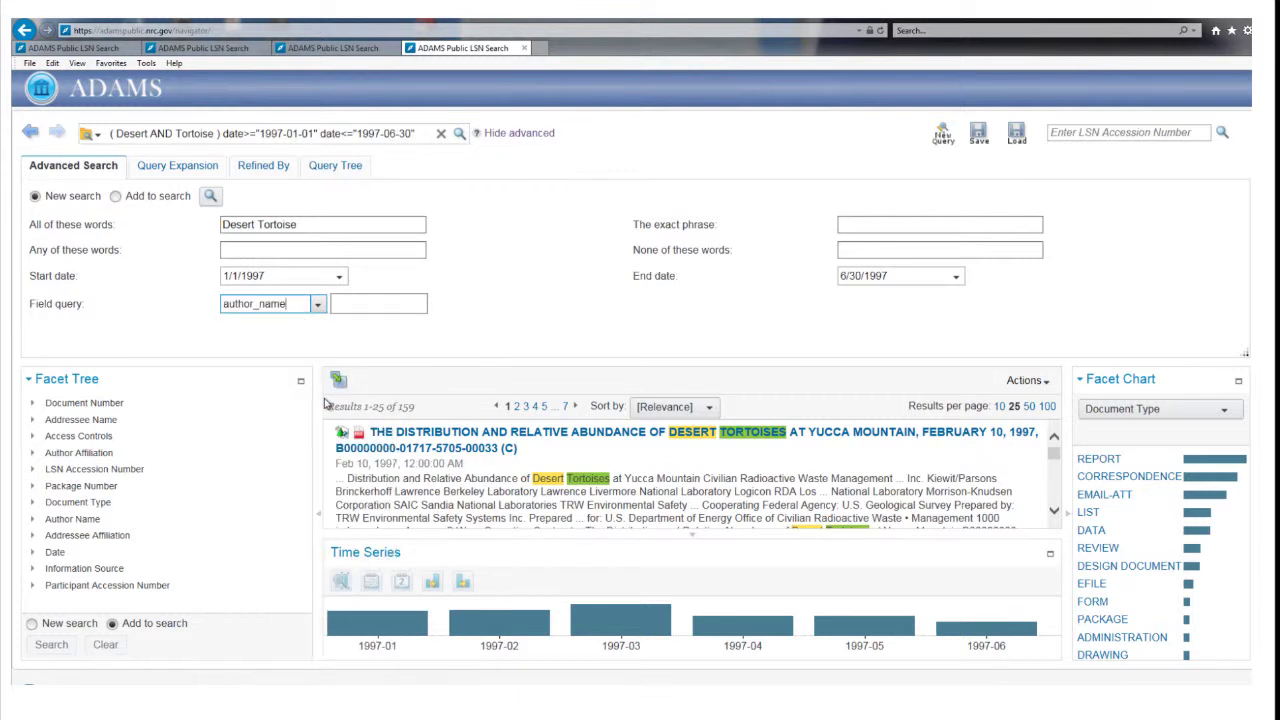
click(348, 304)
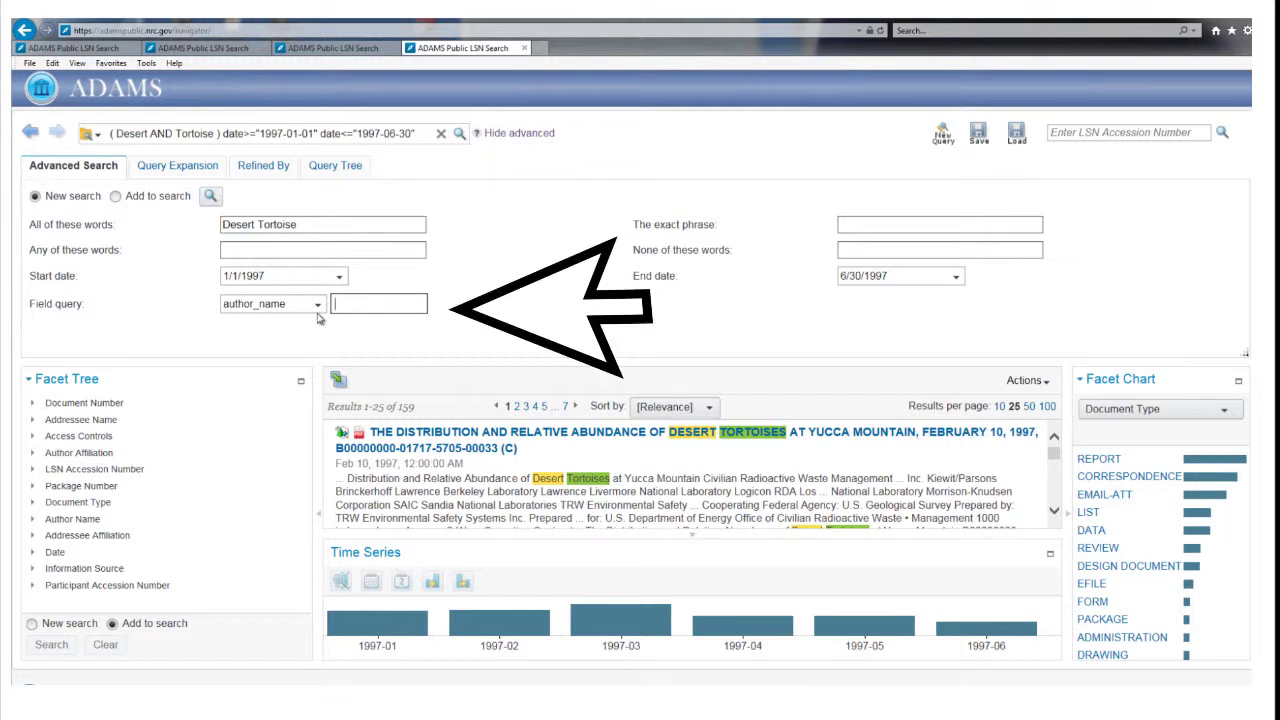
text(rakestraw)
click(209, 196)
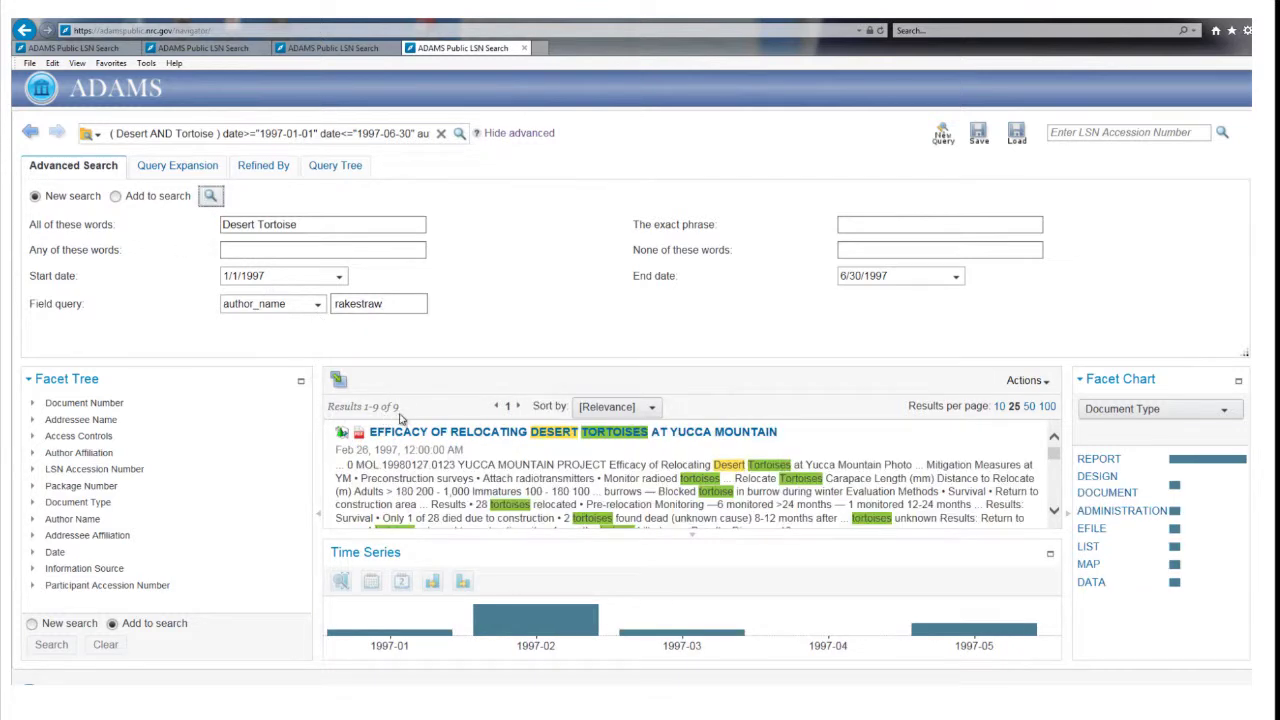
click(317, 308)
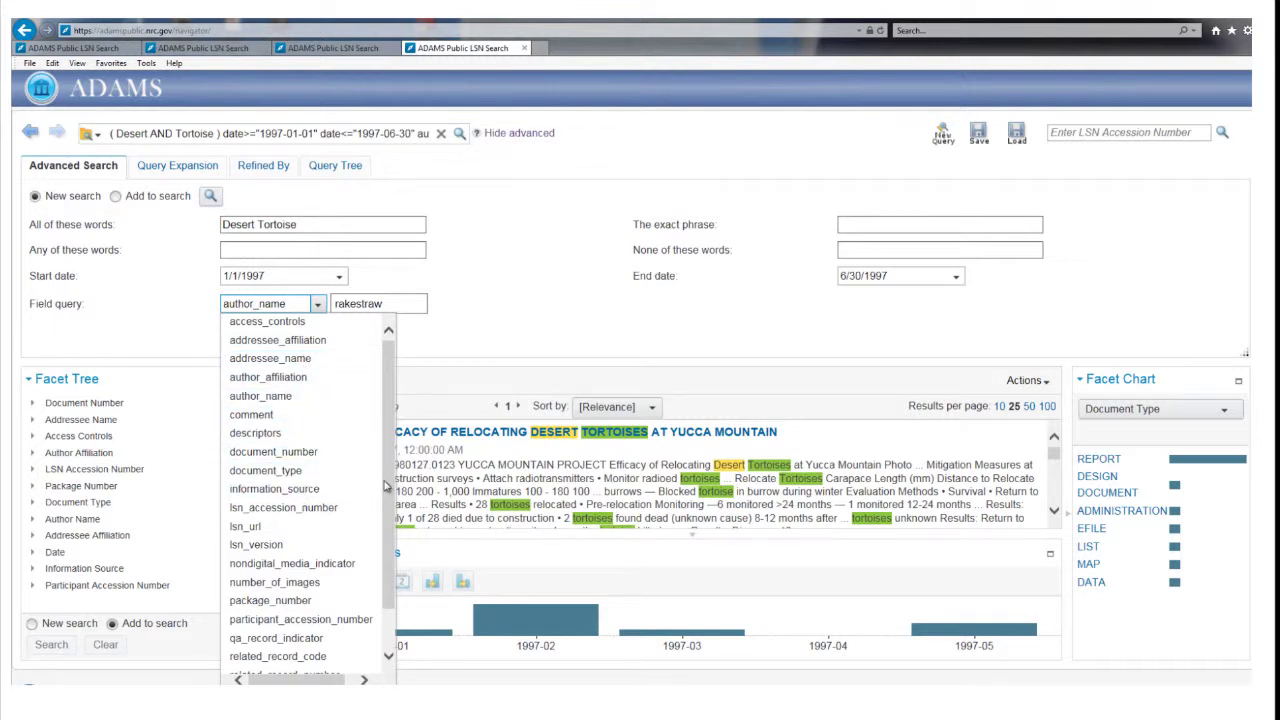
Switch the field query to title matching 'Desert tortoise' and rerun the search for 5 results.
scroll(300, 600, down, 1)
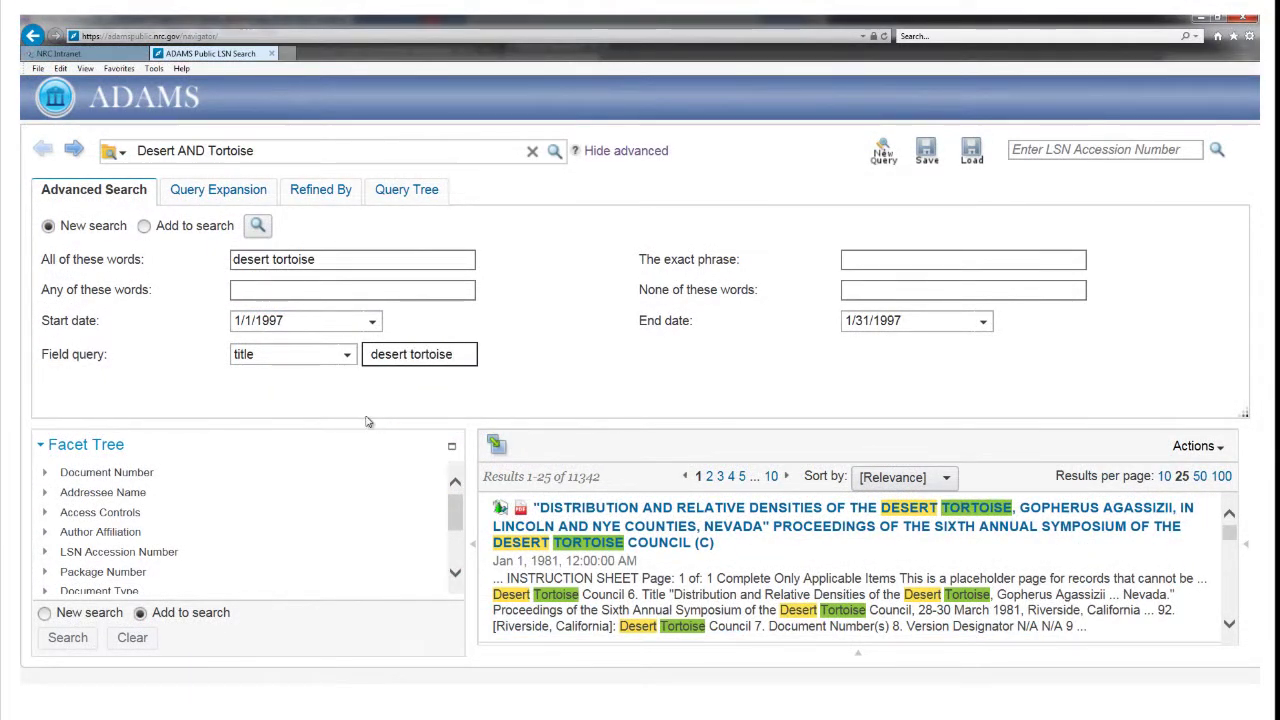
click(257, 225)
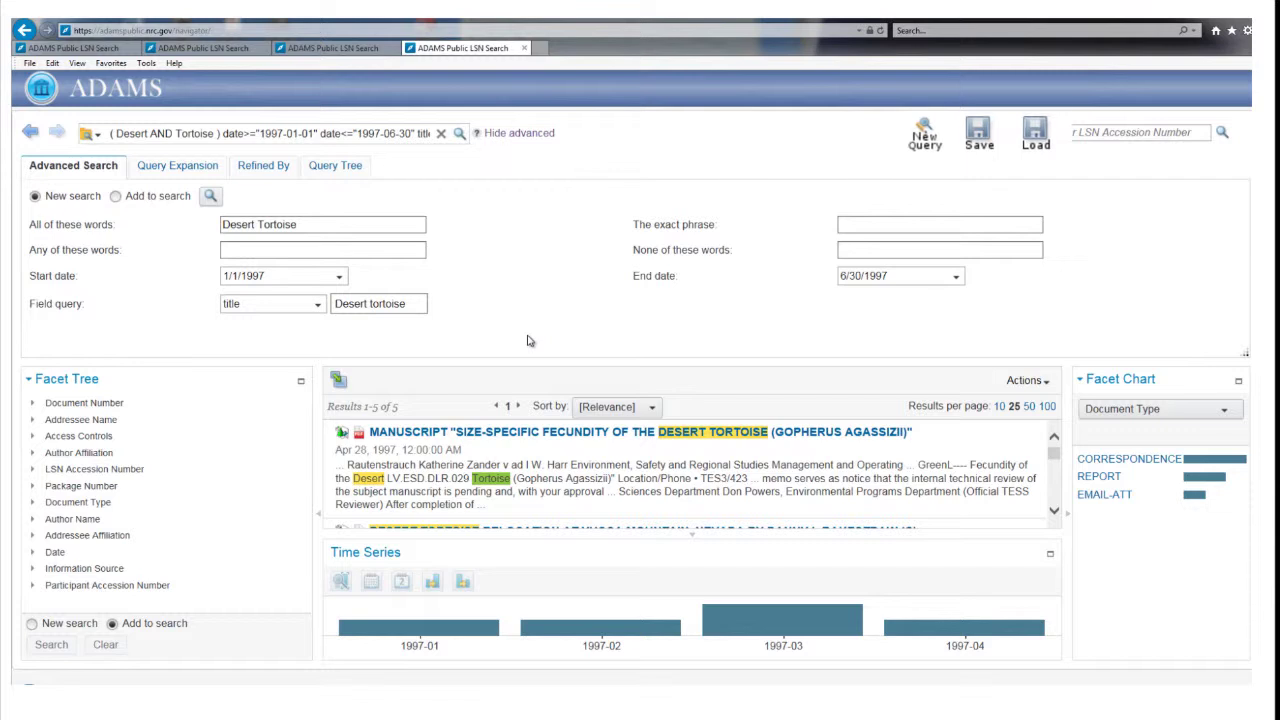
Save the current search as the query file 'Desert Tortoise.qry' using the download bar's Save as.
click(980, 141)
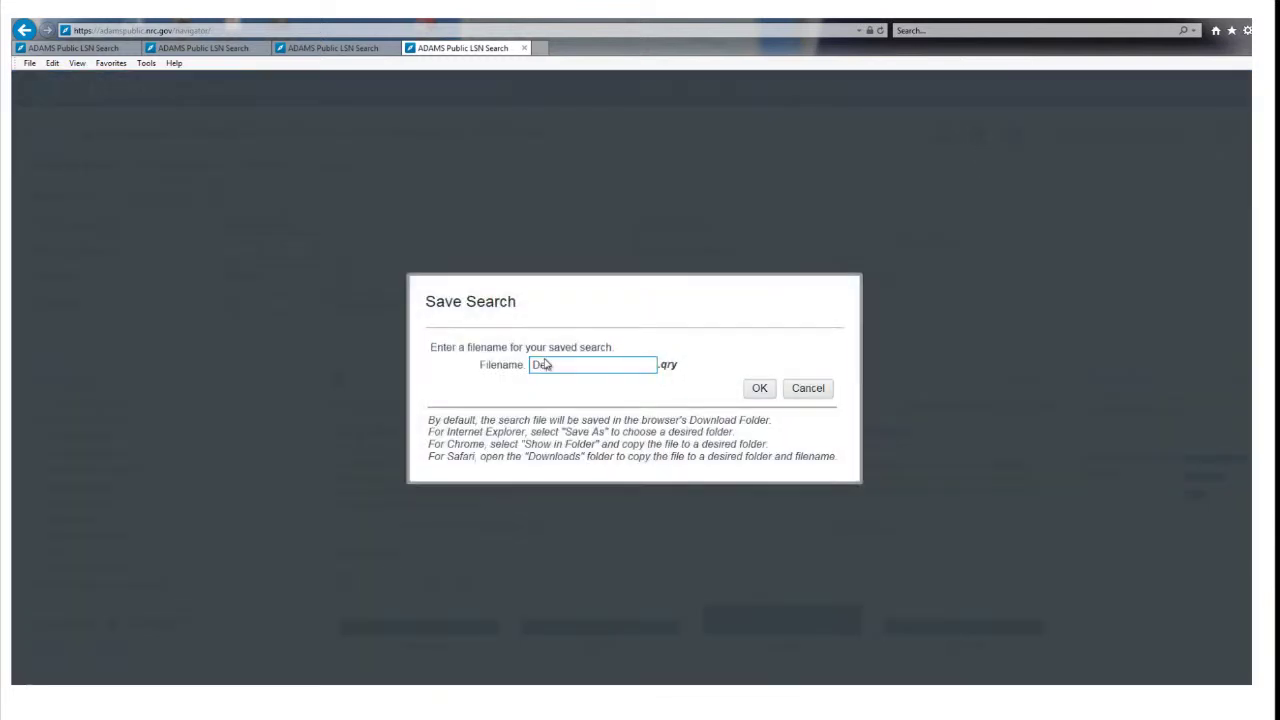
text(Desert Tortoise)
click(758, 390)
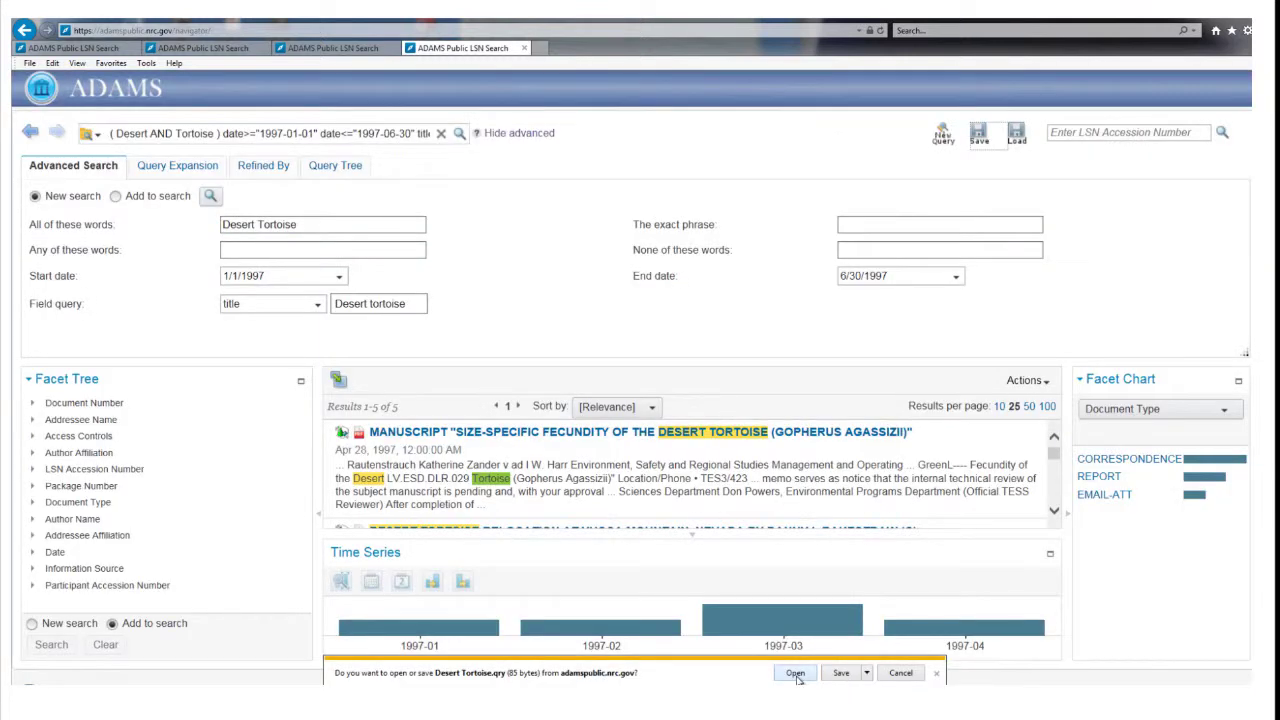
click(867, 674)
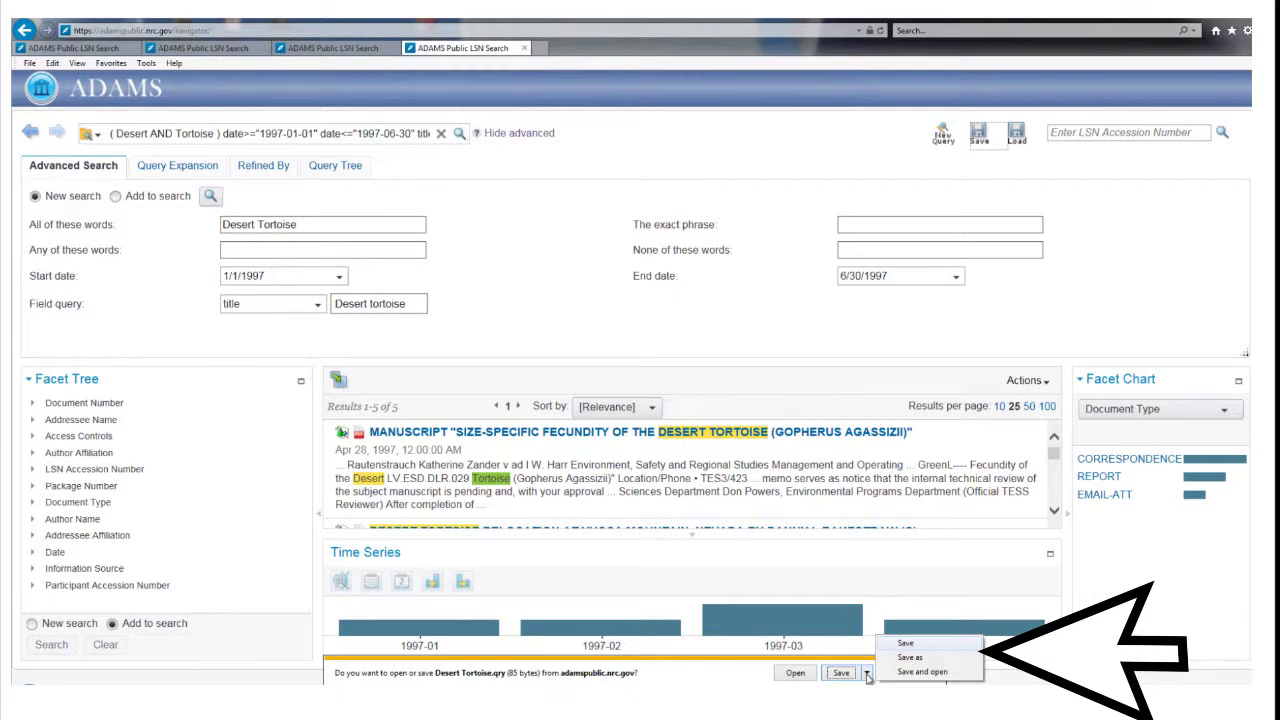
click(910, 657)
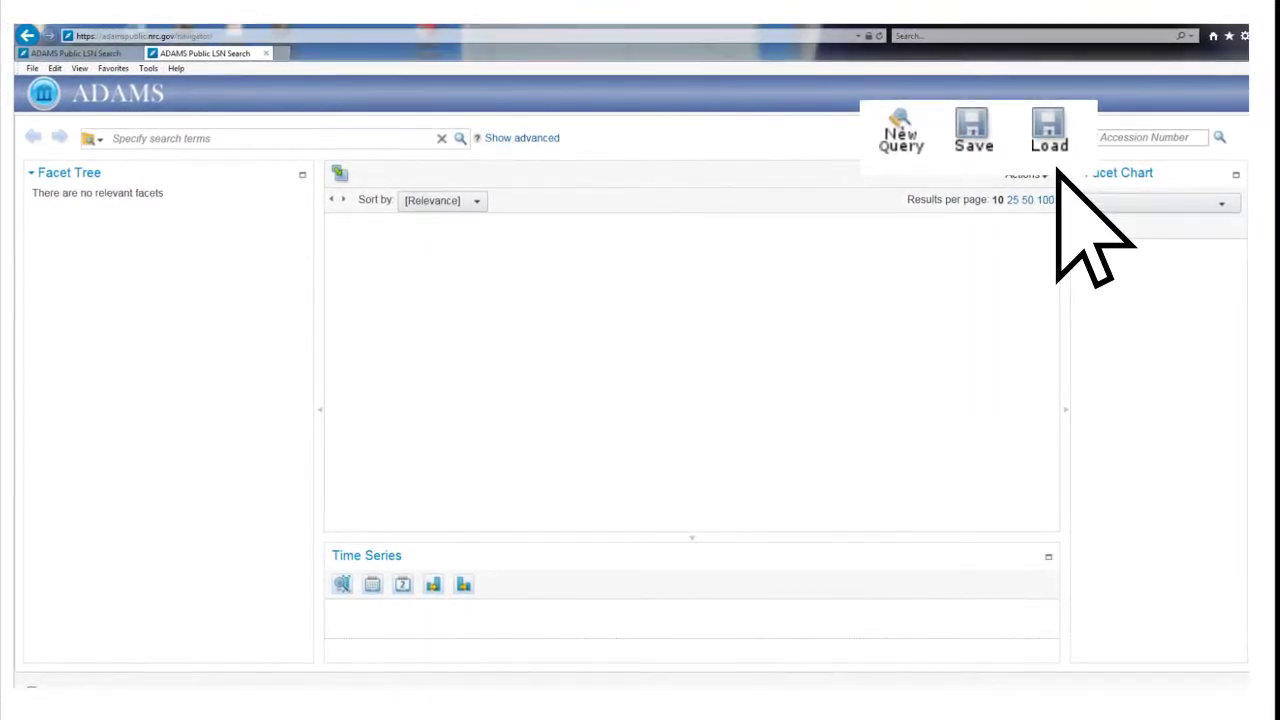
Load the saved 'Desert Tortoise.qry' file through the file chooser.
click(1013, 138)
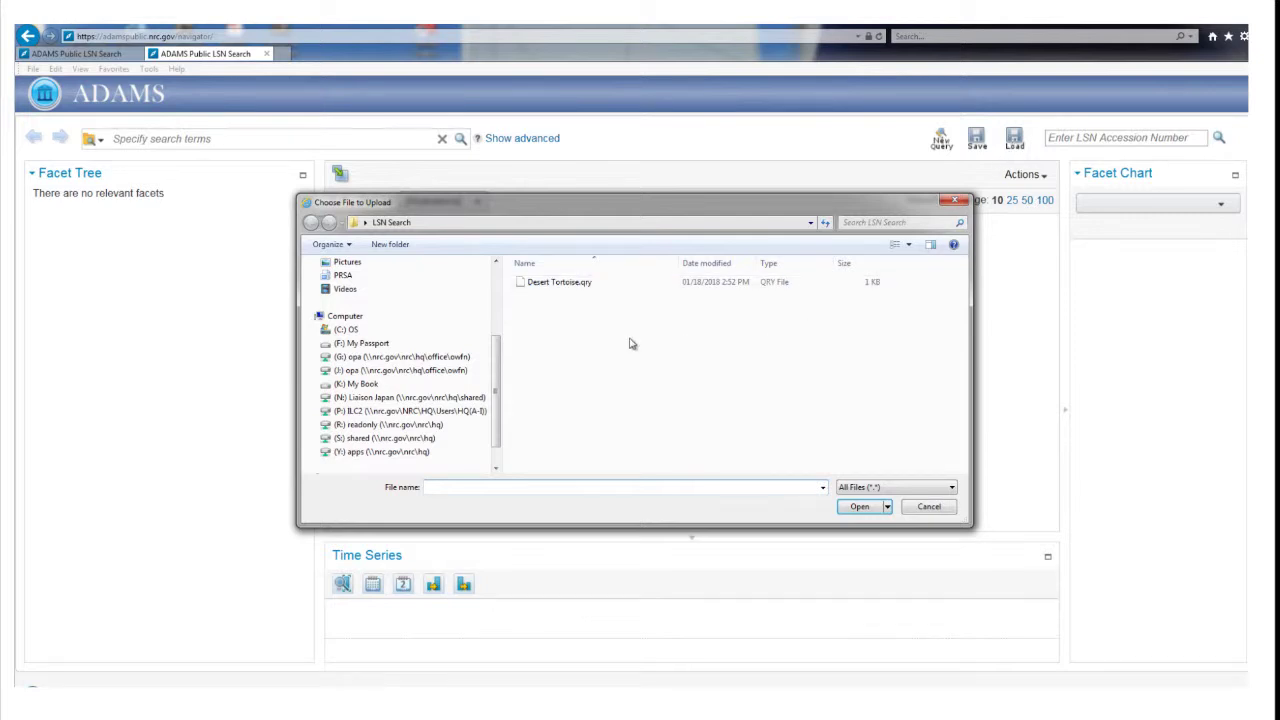
click(580, 285)
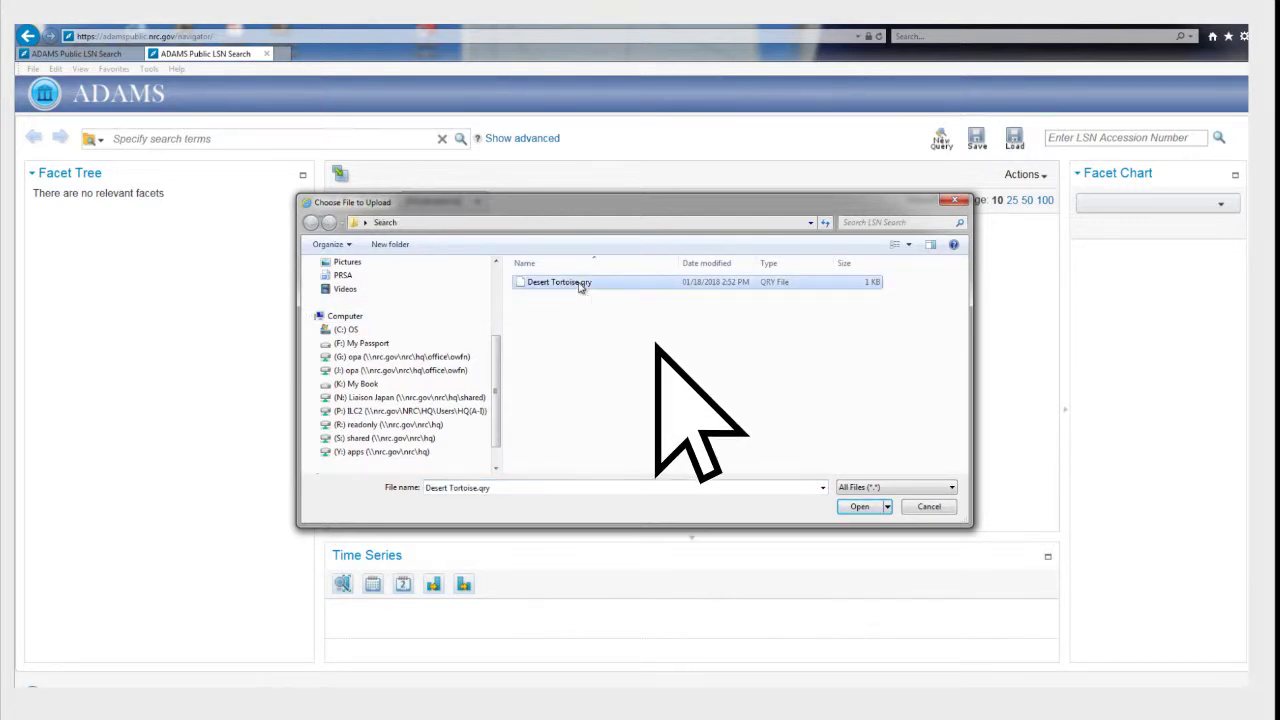
click(860, 509)
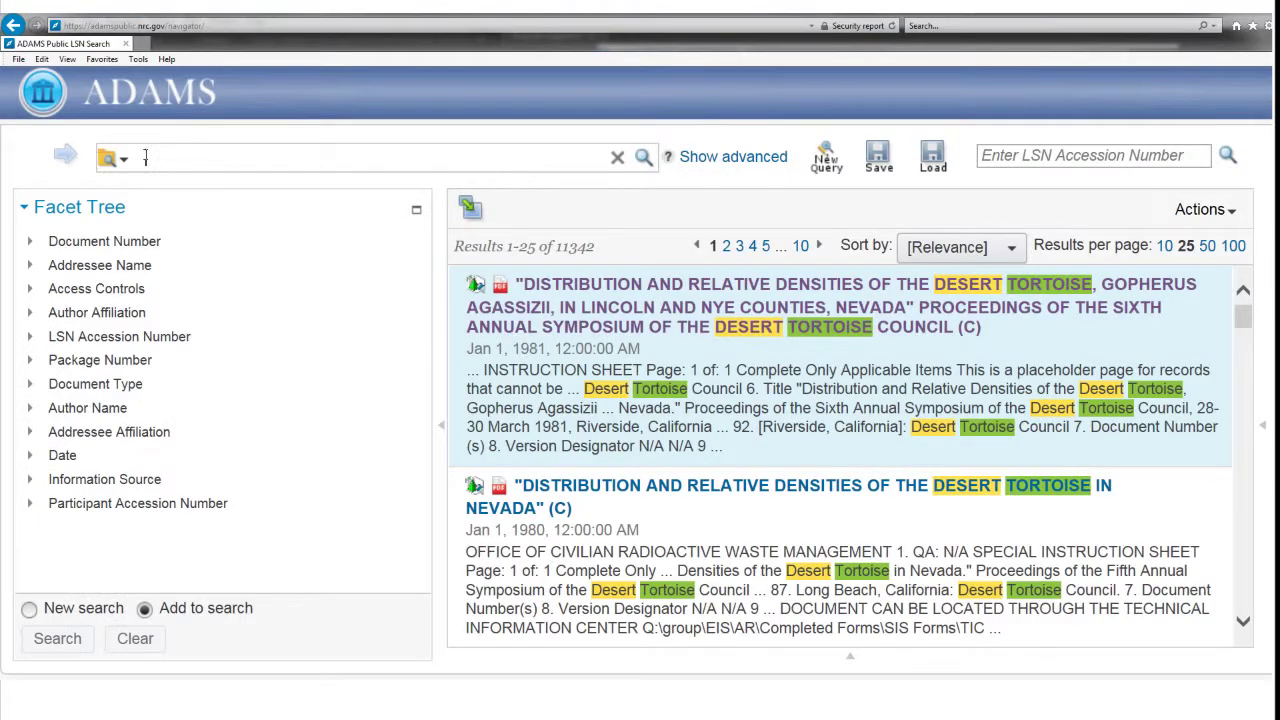
Search for 'Desert tort?se', returning 79 results including the misspelling 'tortise'.
click(145, 157)
text(Desert)
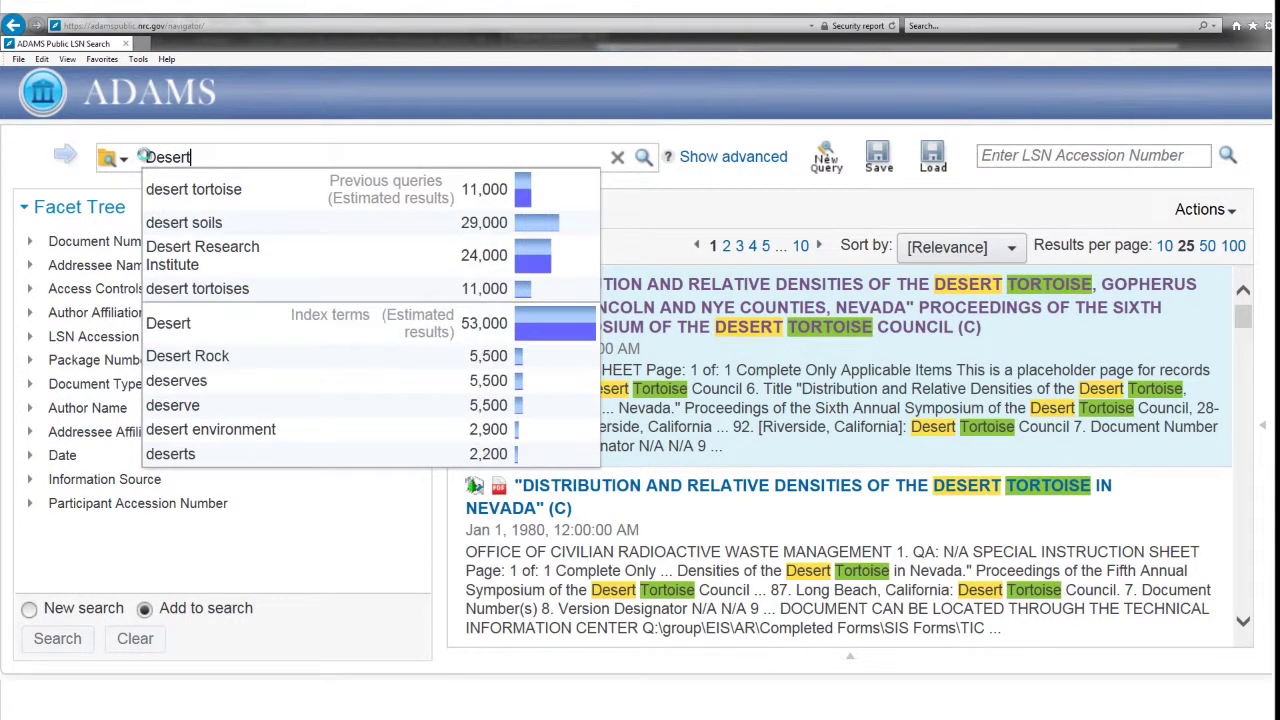
text( to)
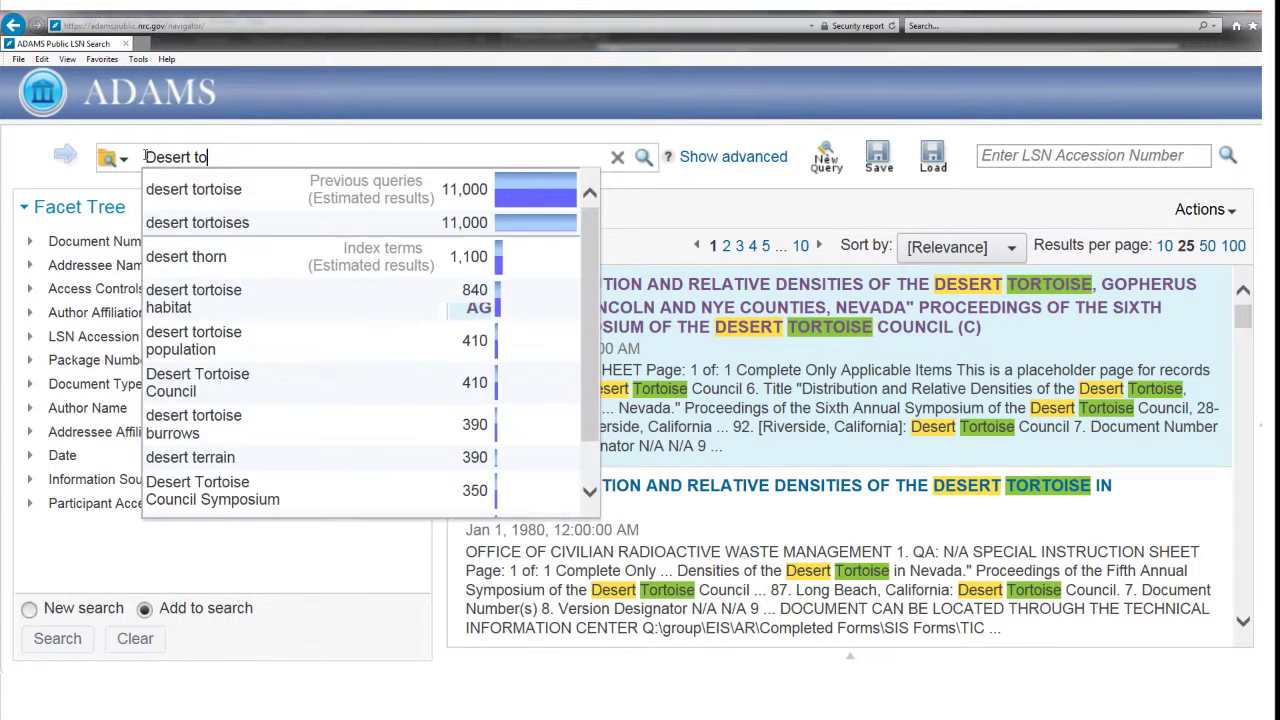
text(rt?se)
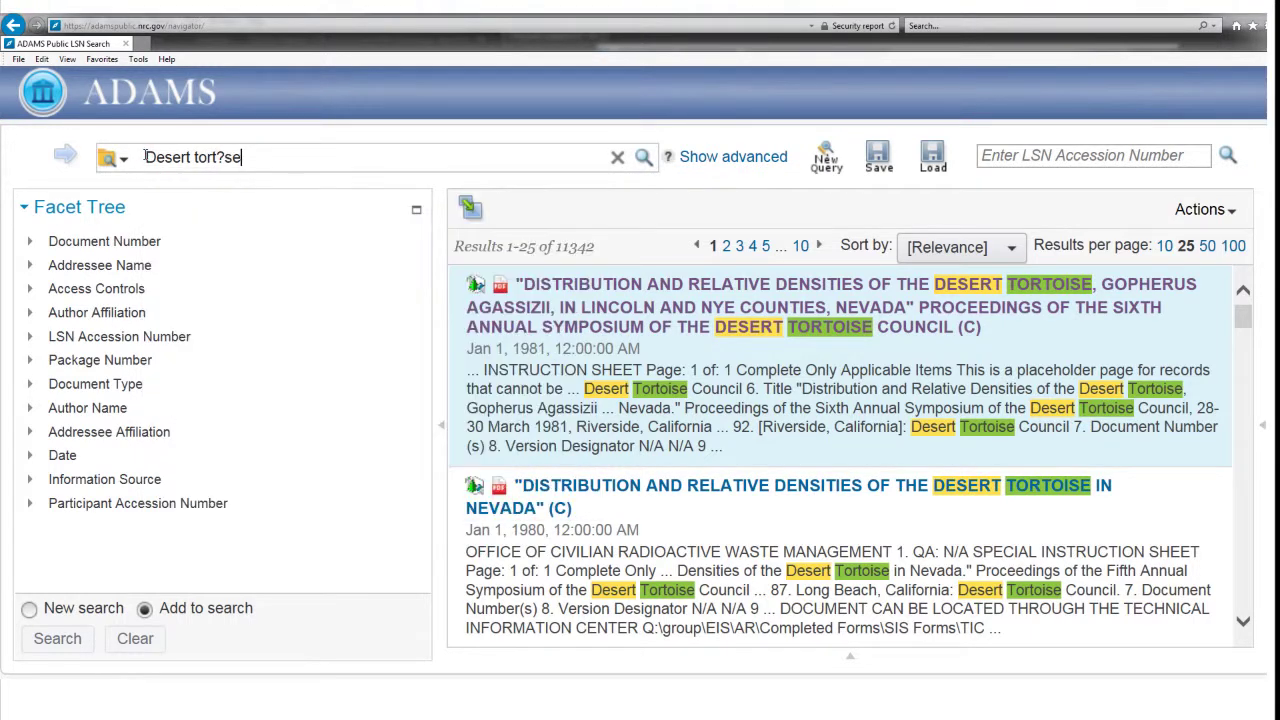
click(645, 162)
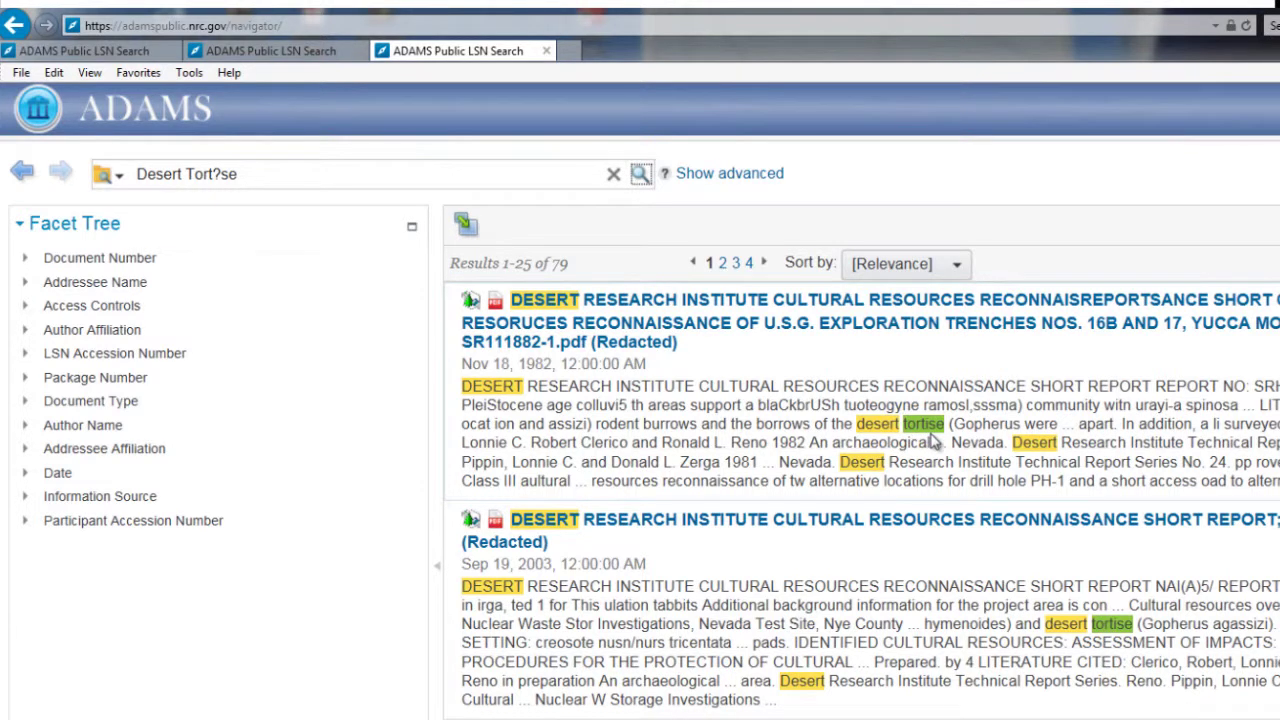
Search for 'Yucca M?n', review the 137,832 results, then clear the search box.
click(613, 174)
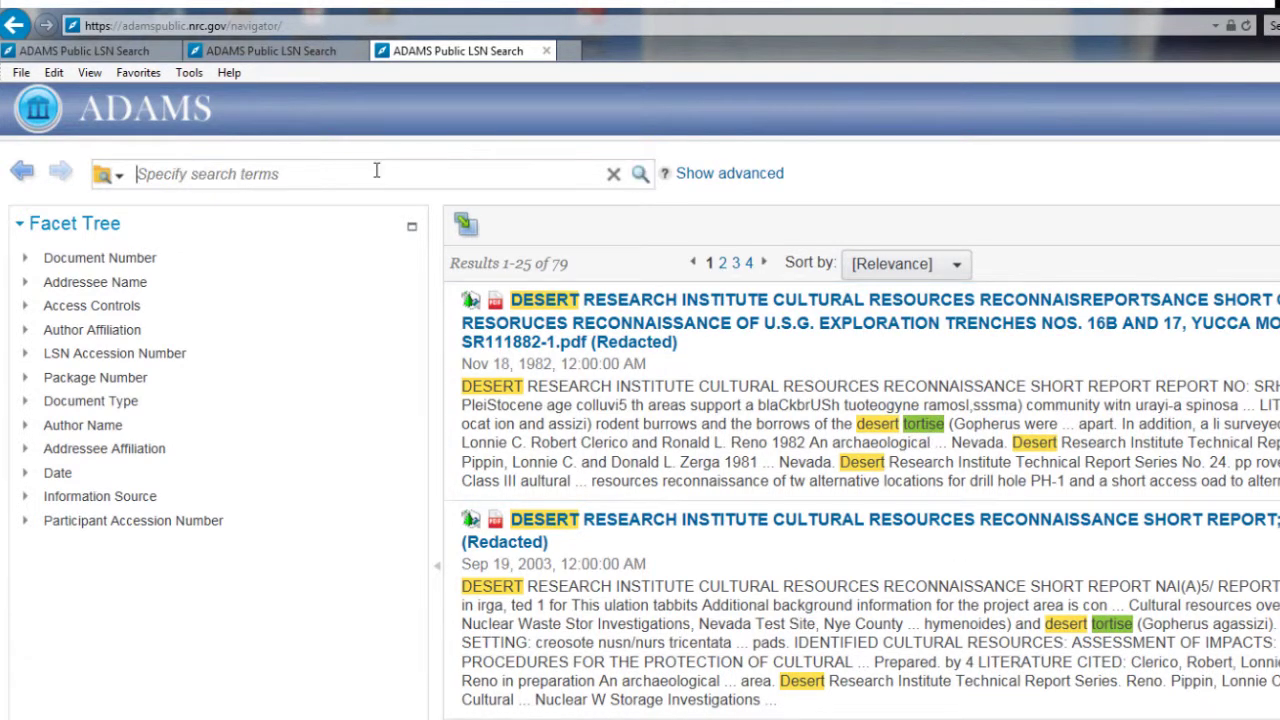
text(Yuc)
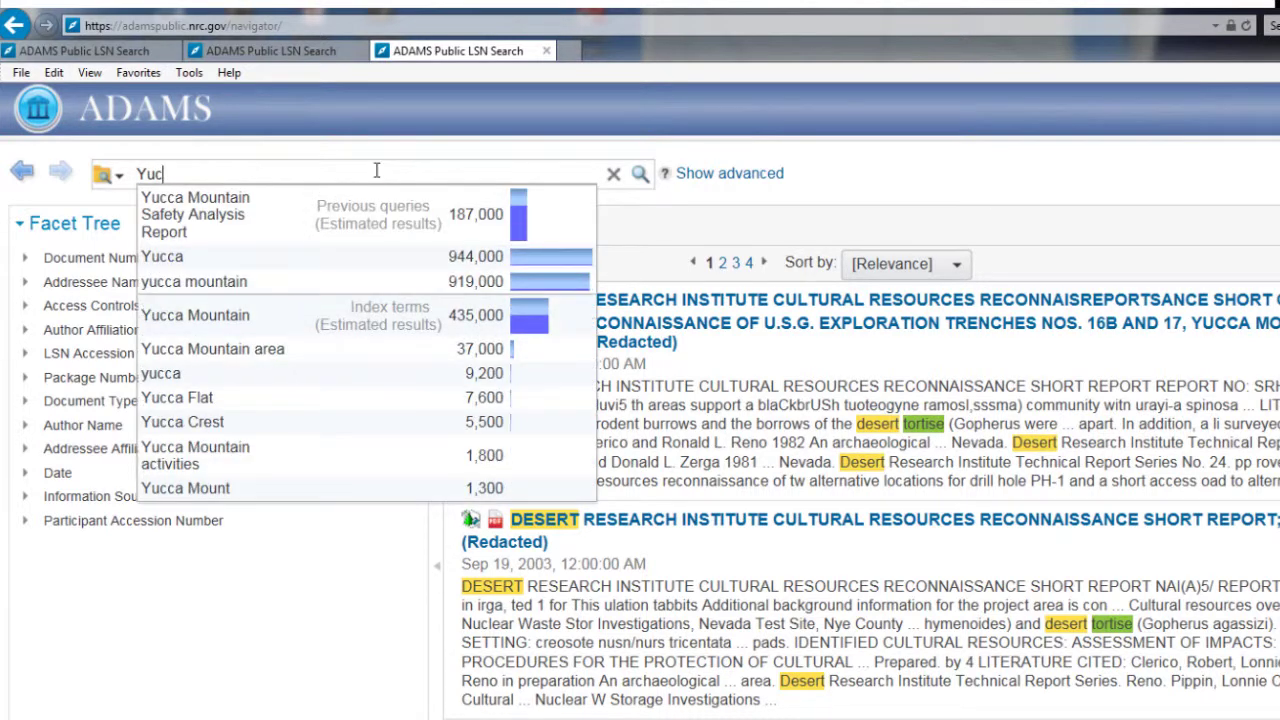
text(ca M?)
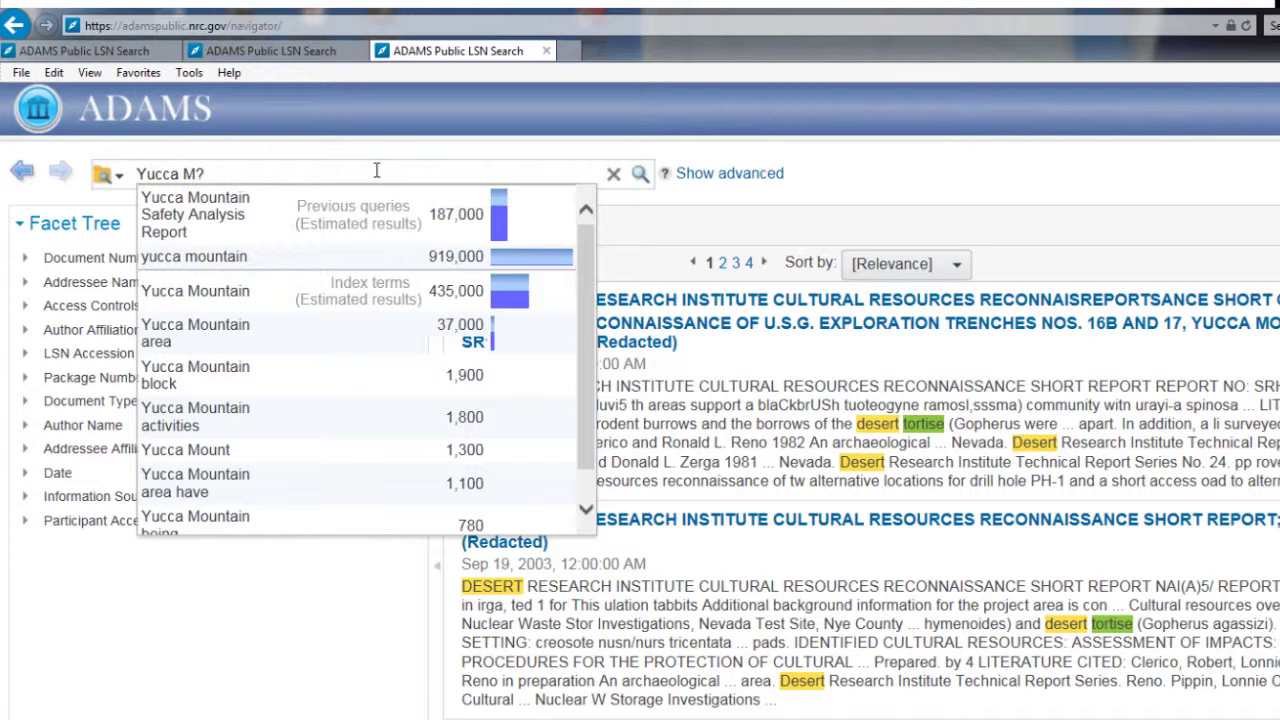
text(n)
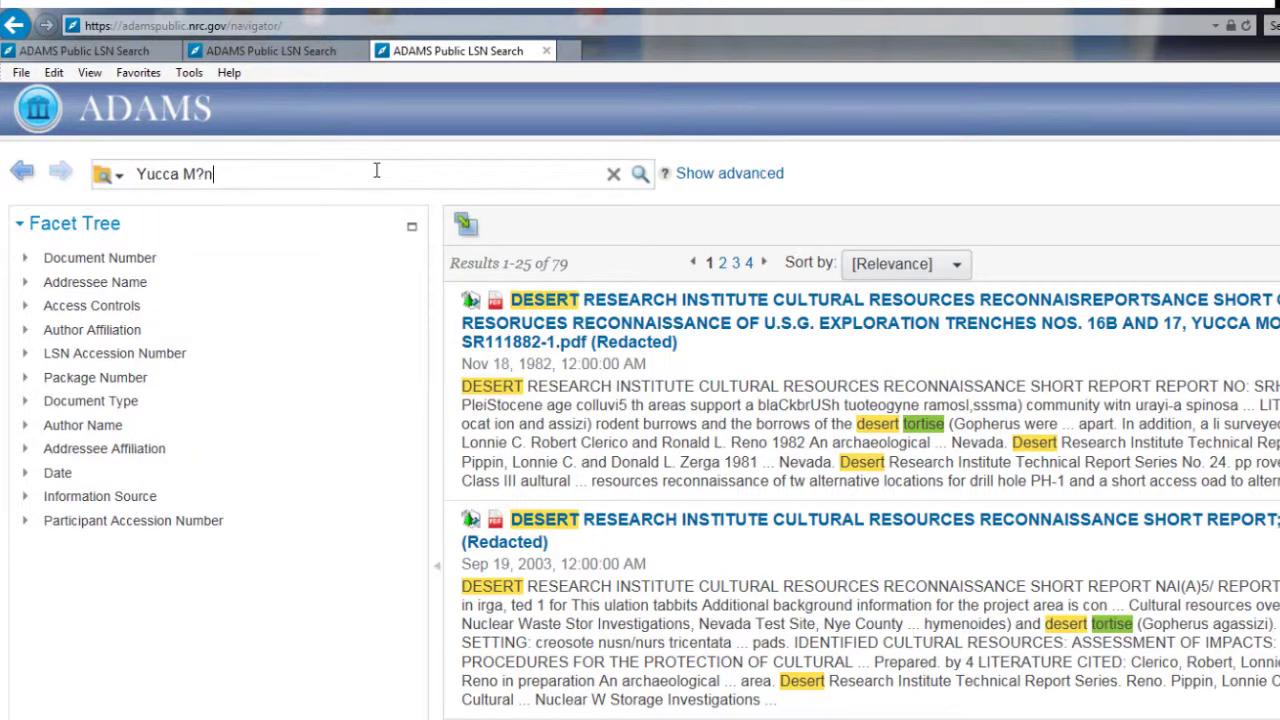
click(640, 174)
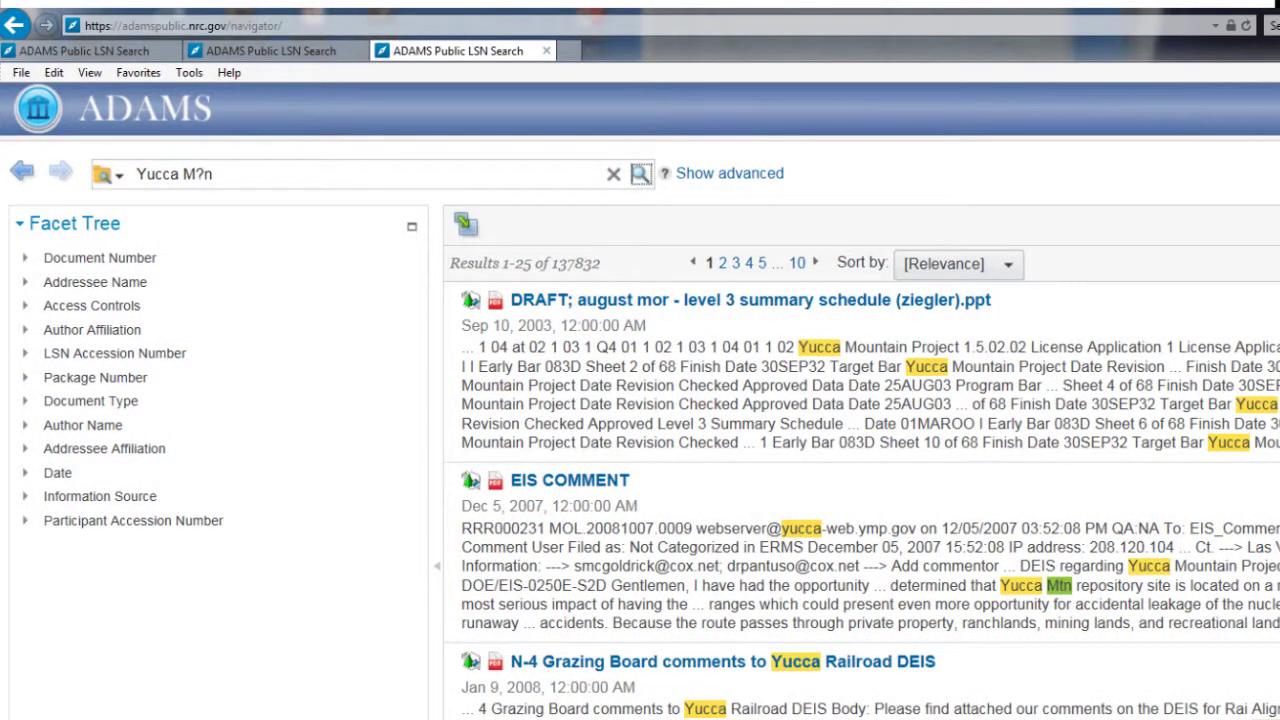
scroll(1237, 714, down, 1)
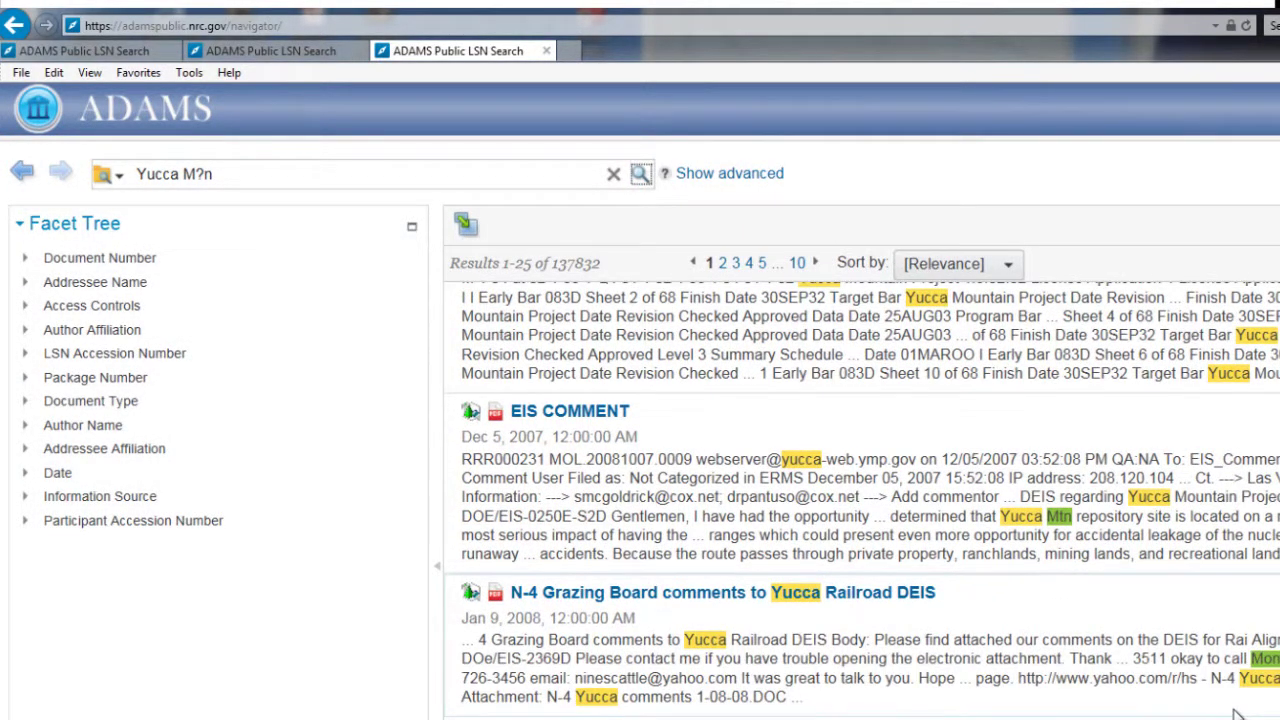
scroll(1237, 714, down, 1)
scroll(1237, 712, down, 4)
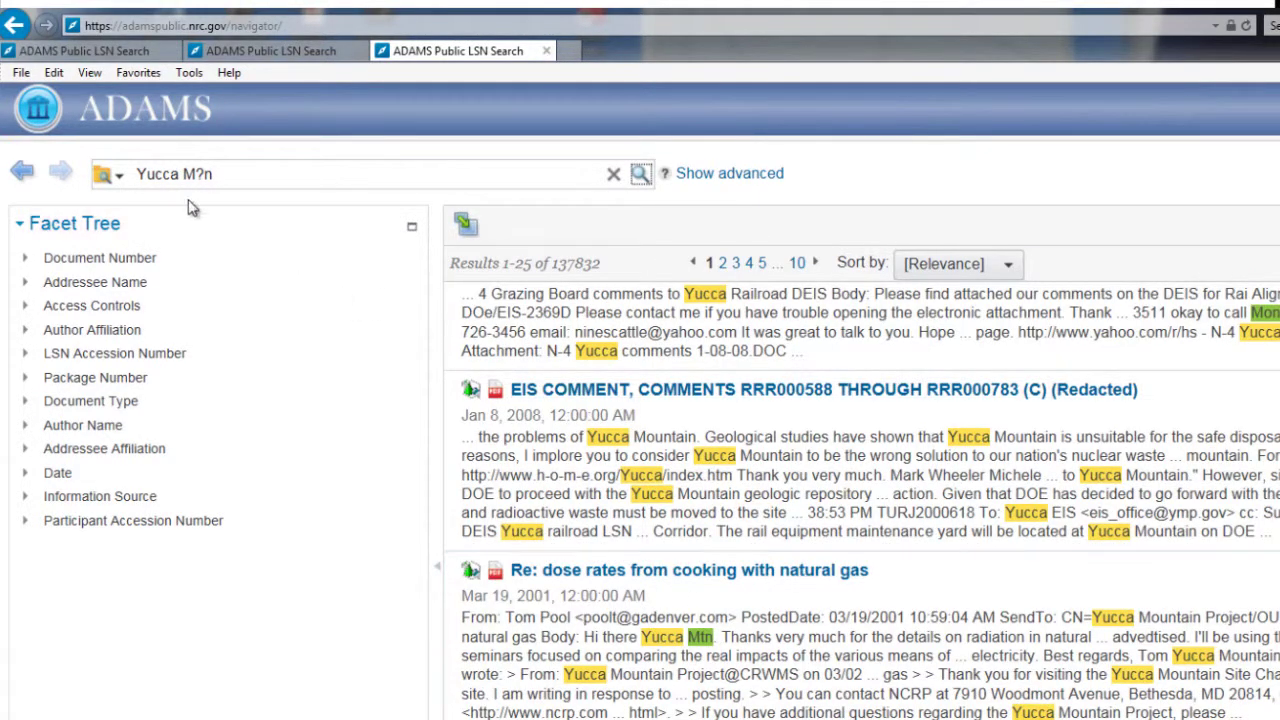
triple_click(229, 177)
key(BackSpace)
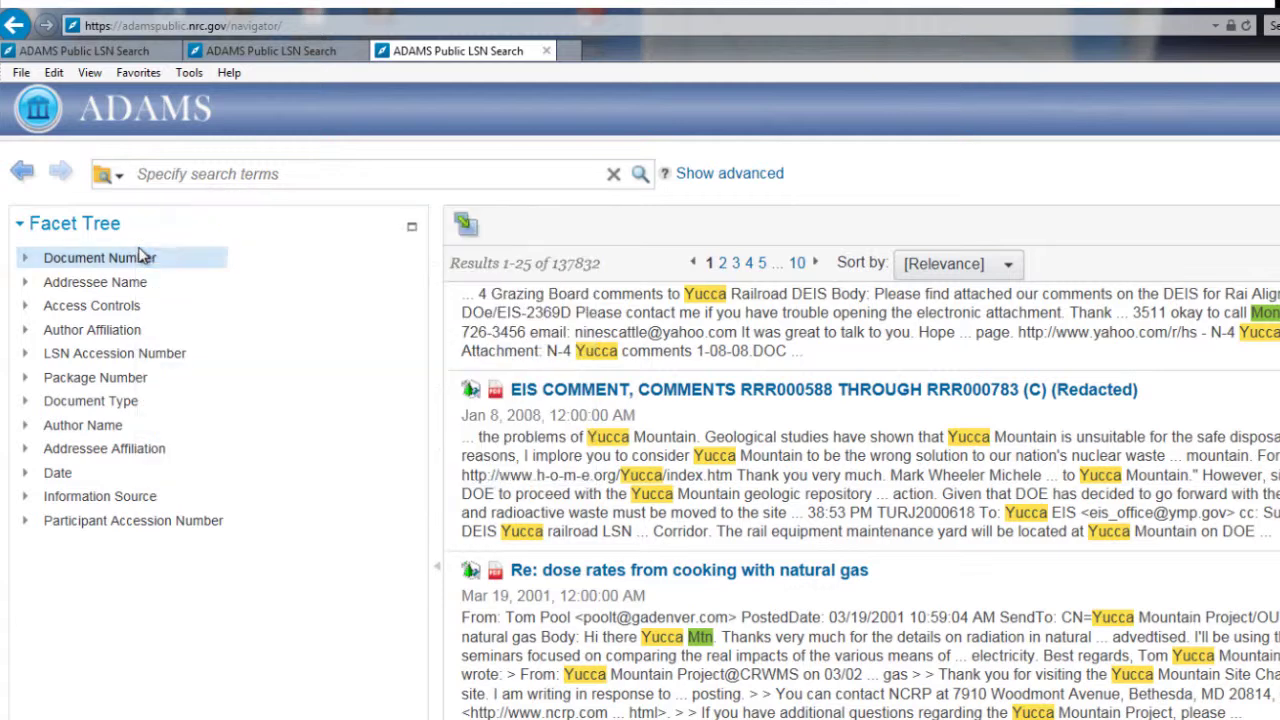
Search for 'Calculat*' and scroll through its 276,814 matching results.
text(Calculat)
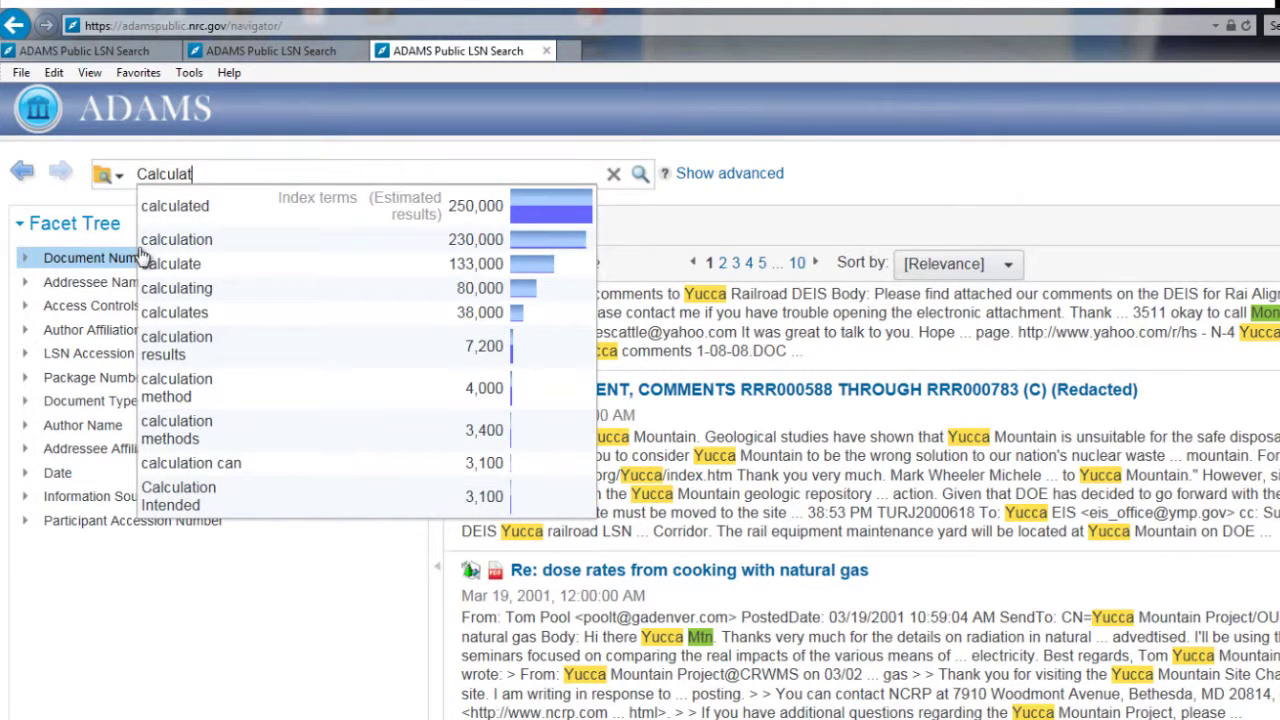
text(*)
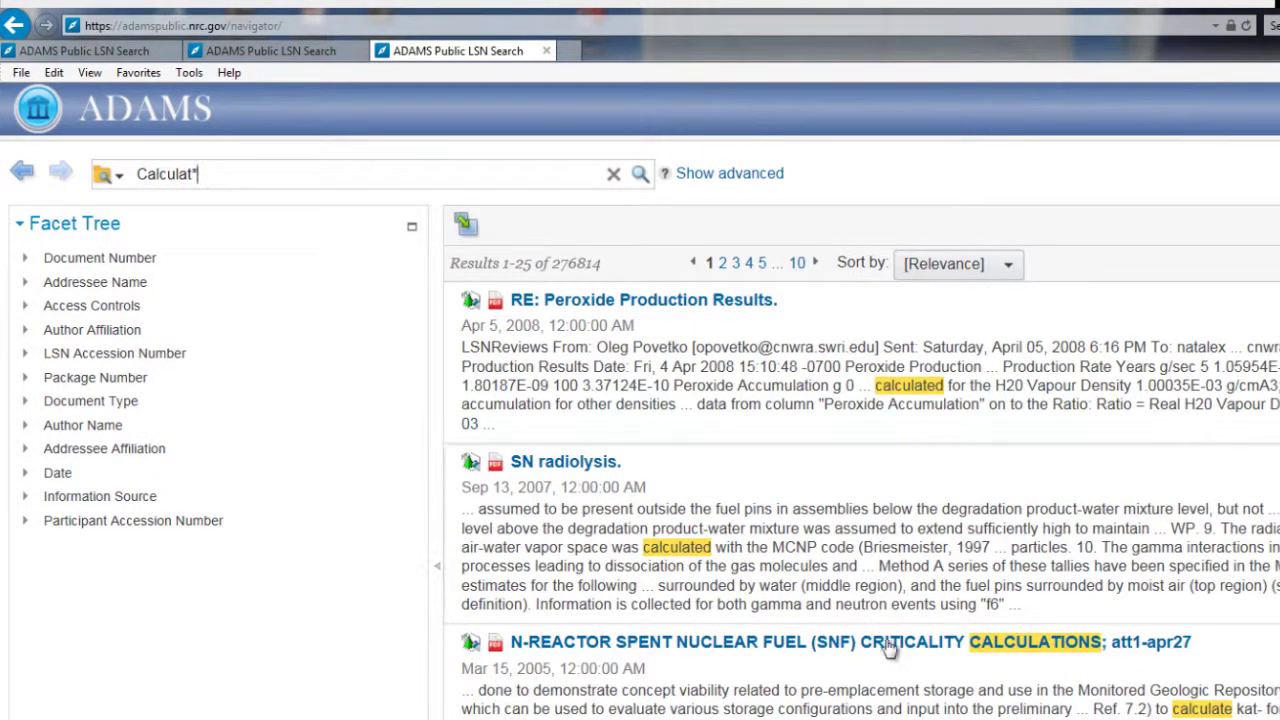
scroll(924, 590, down, 1)
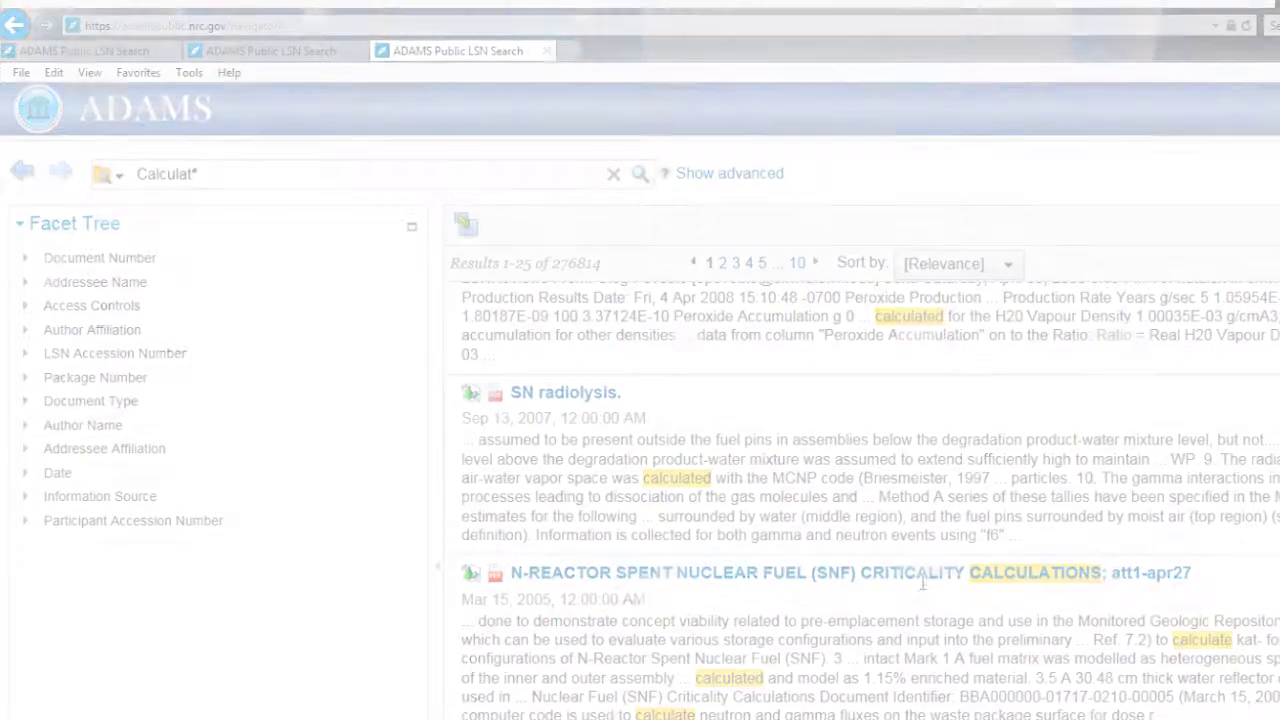